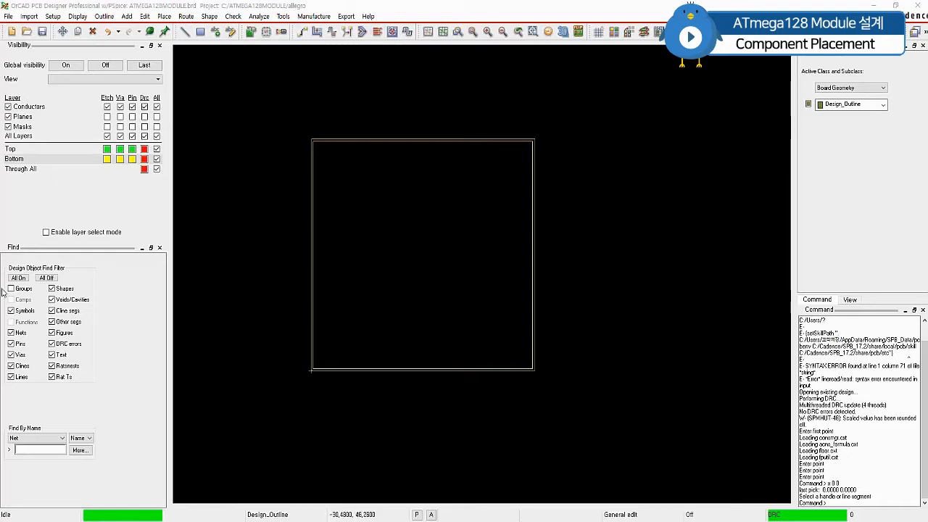
Step: Turn the grid display on and set the Non-Etch grid spacing to 0.635 in both x and y
right_click(239, 104)
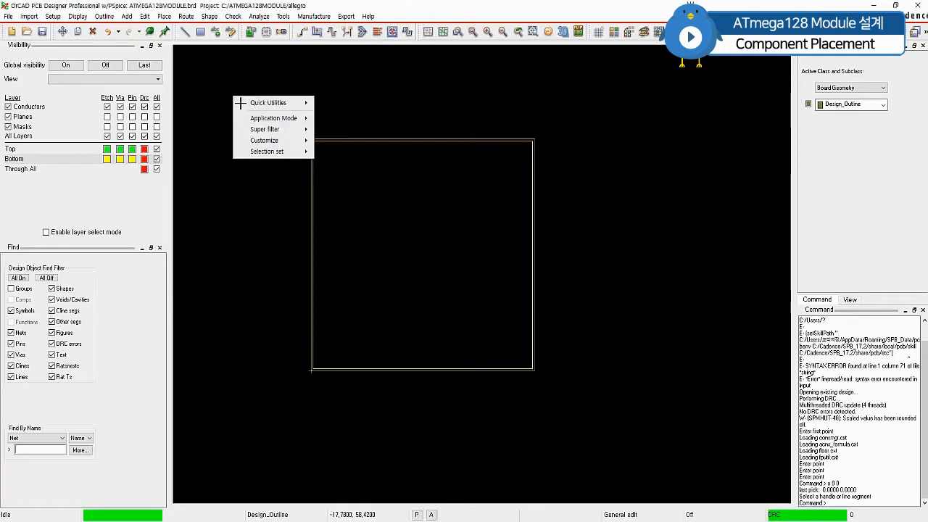
mouse_move(254, 103)
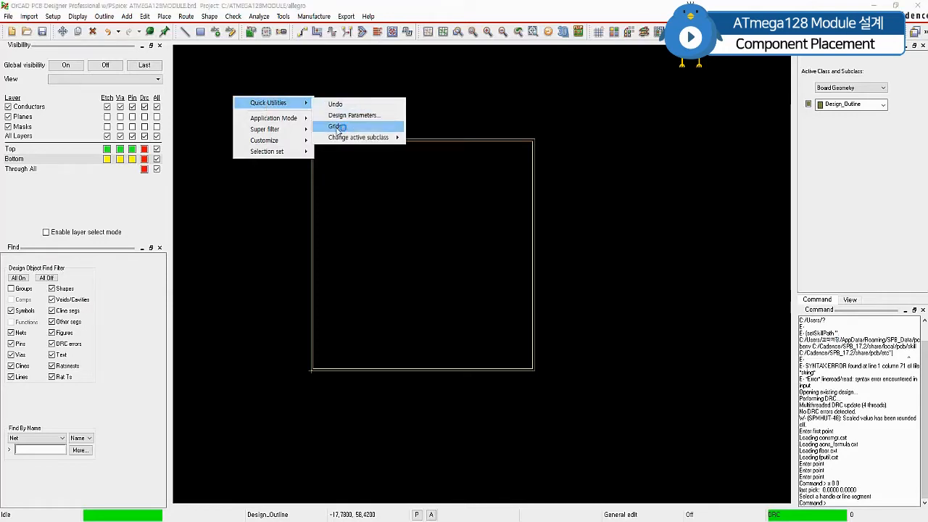
left_click(335, 126)
left_click(221, 160)
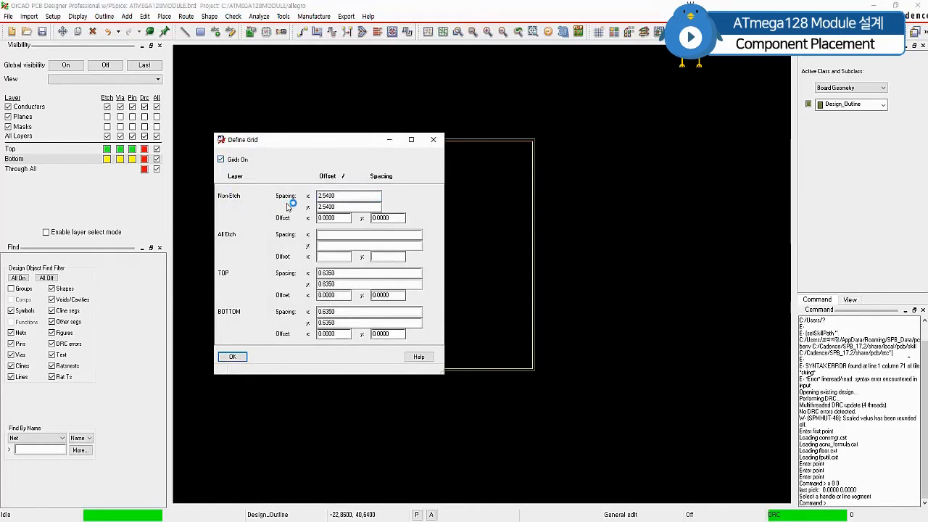
left_click_drag(349, 197, 300, 199)
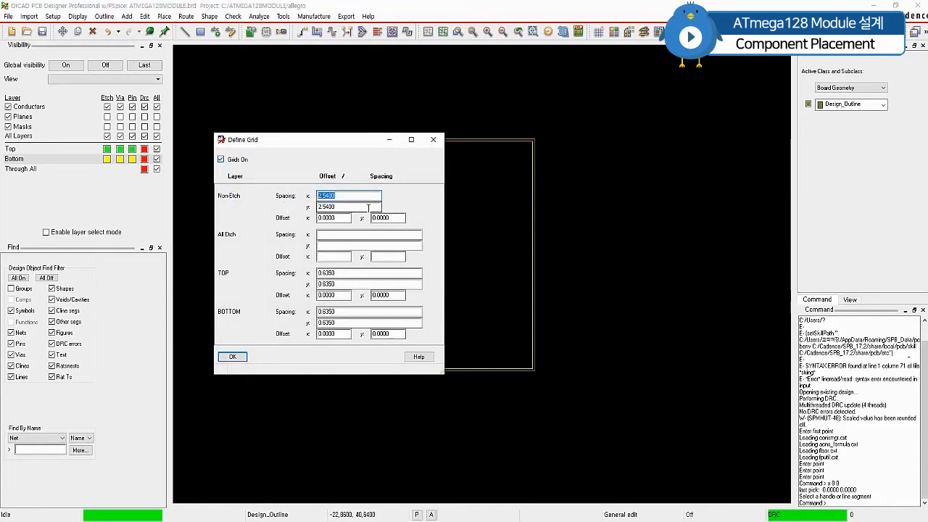
type("0.635")
key("Tab")
type("0.635")
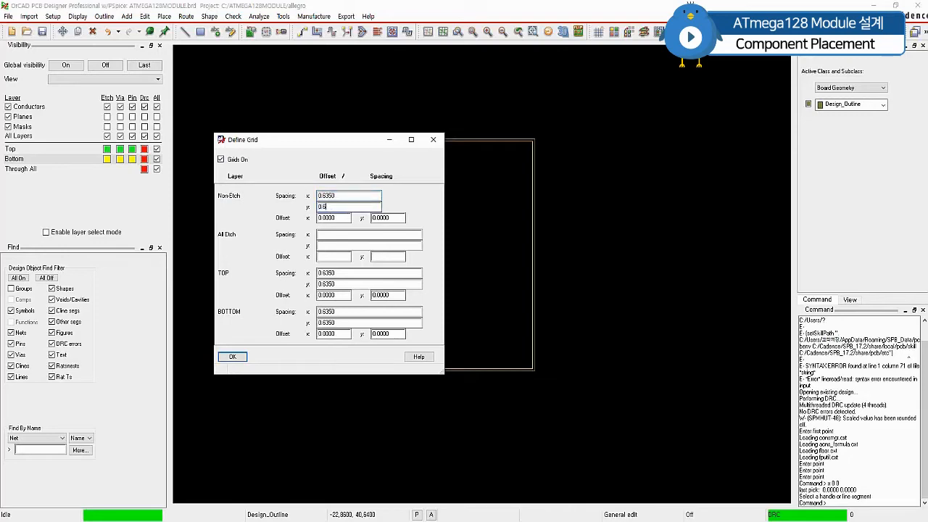
left_click(239, 357)
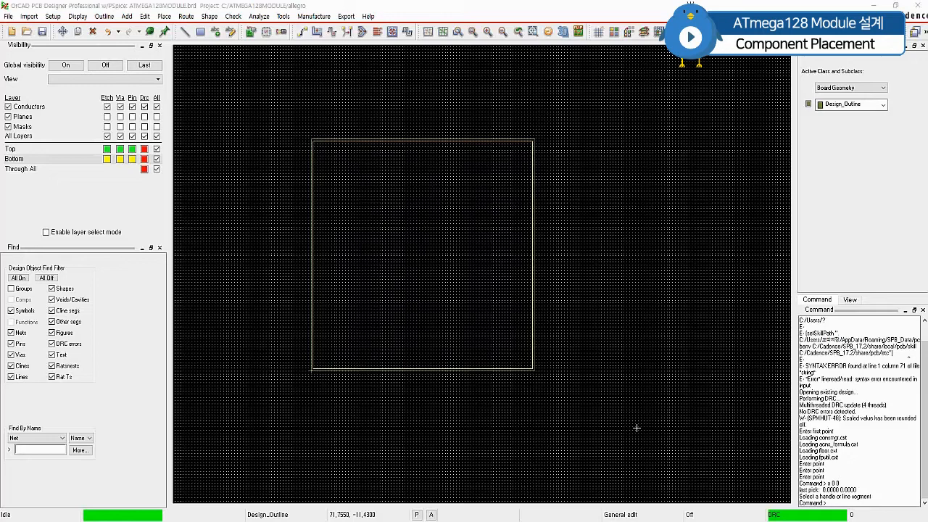
Step: Start manual component placement and place connector J1 at coordinates x 3, y 44
left_click(186, 16)
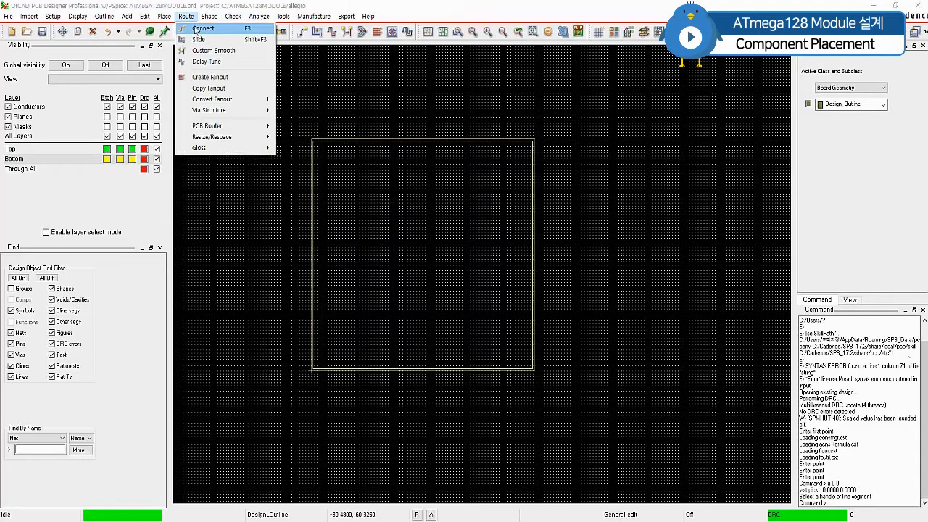
left_click(195, 29)
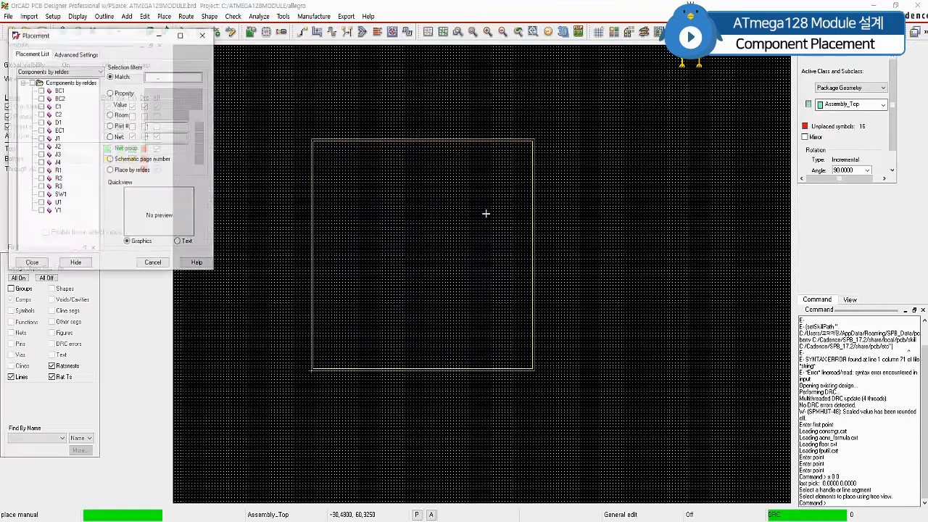
left_click_drag(94, 35, 93, 70)
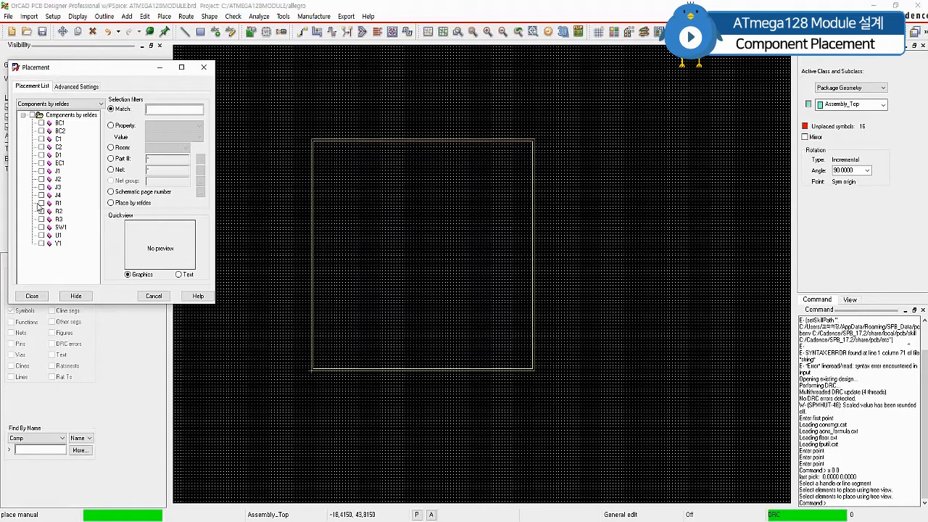
left_click(41, 171)
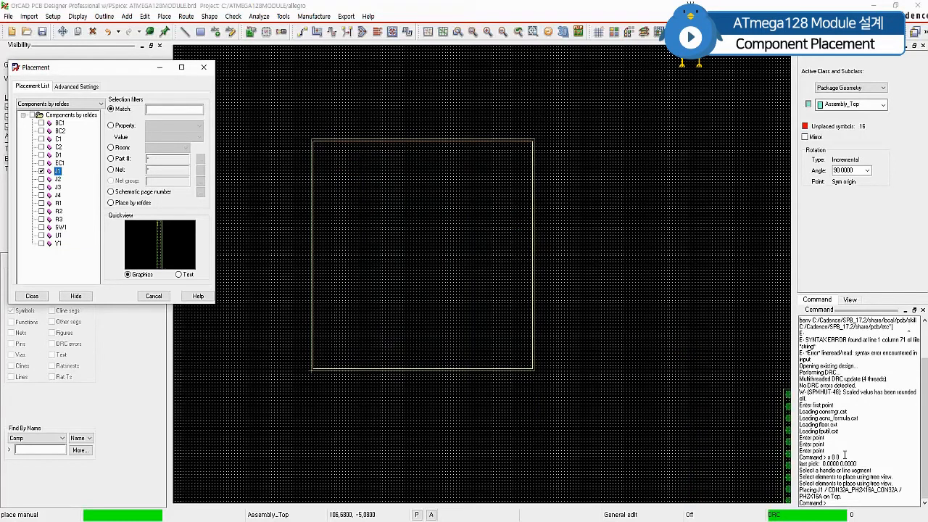
type("44")
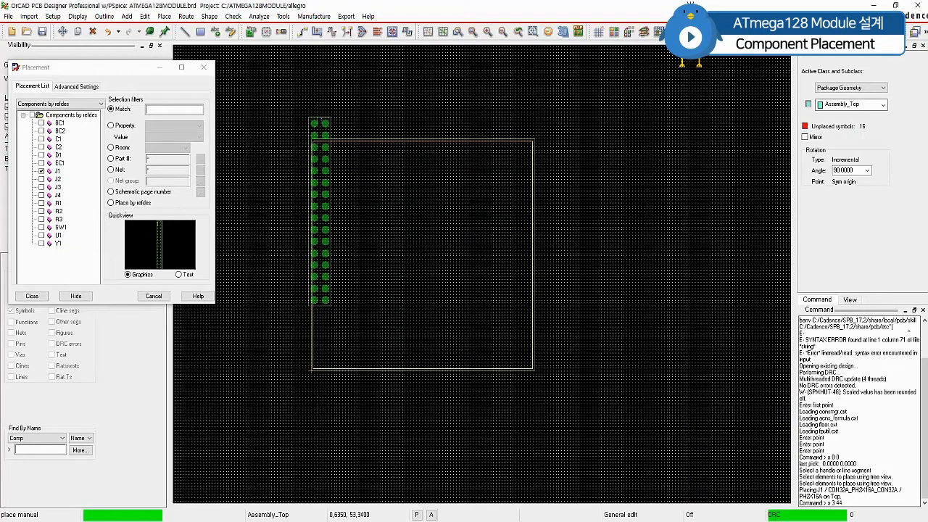
key("Return")
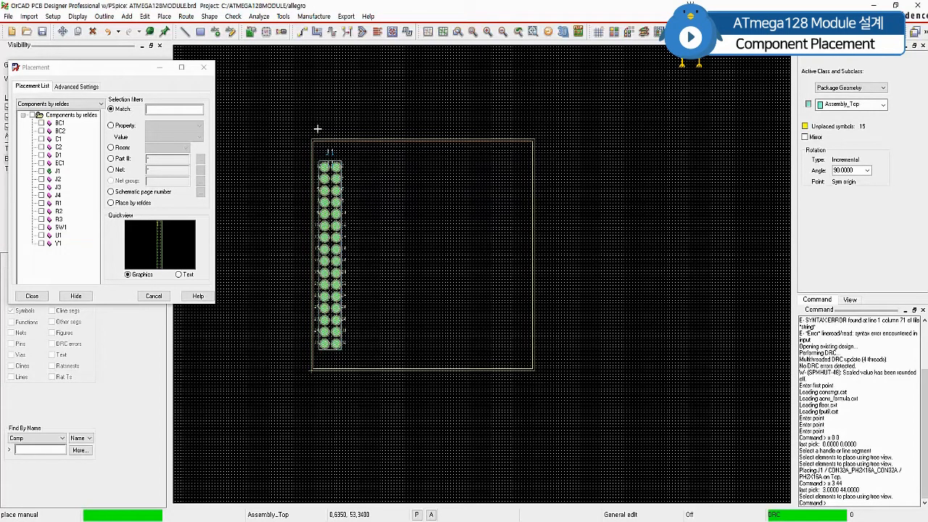
Step: Place connector J2 rotated by 180 degrees at coordinates x 47, y 6
left_click(41, 179)
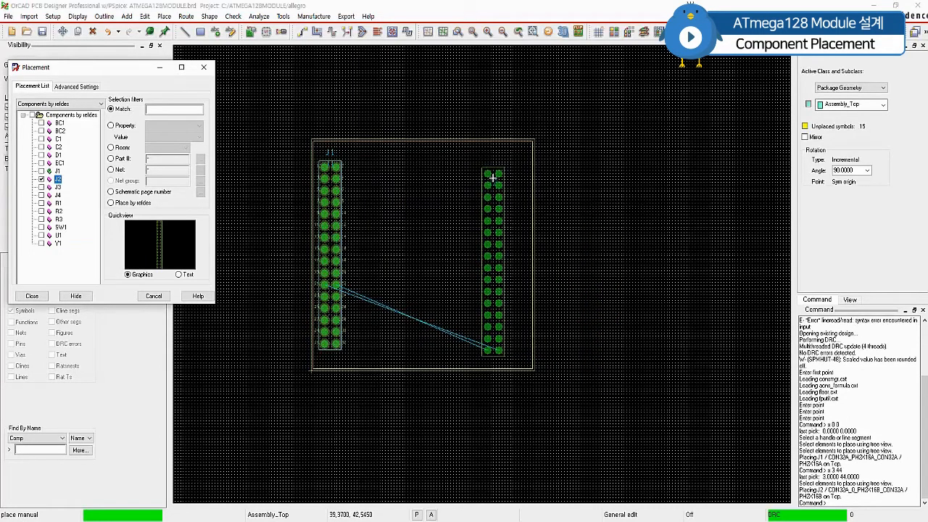
right_click(493, 177)
left_click(514, 294)
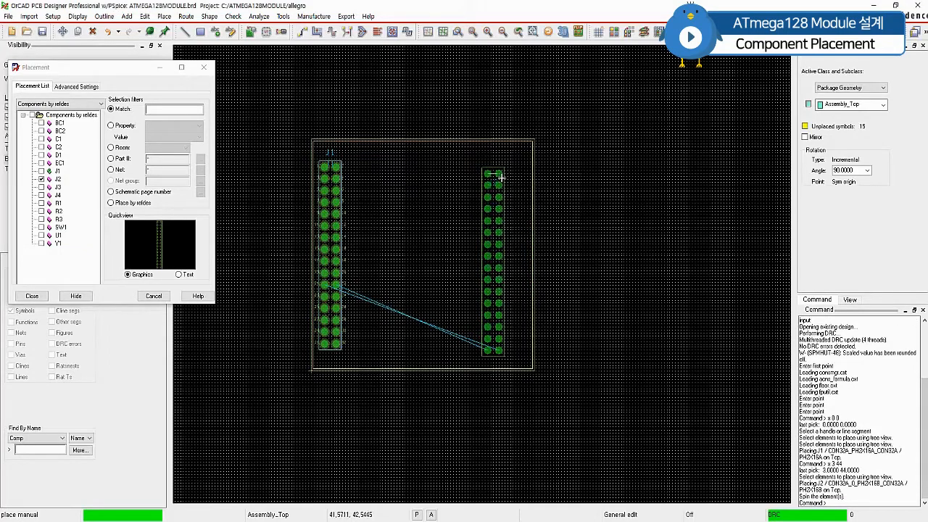
left_click(478, 176)
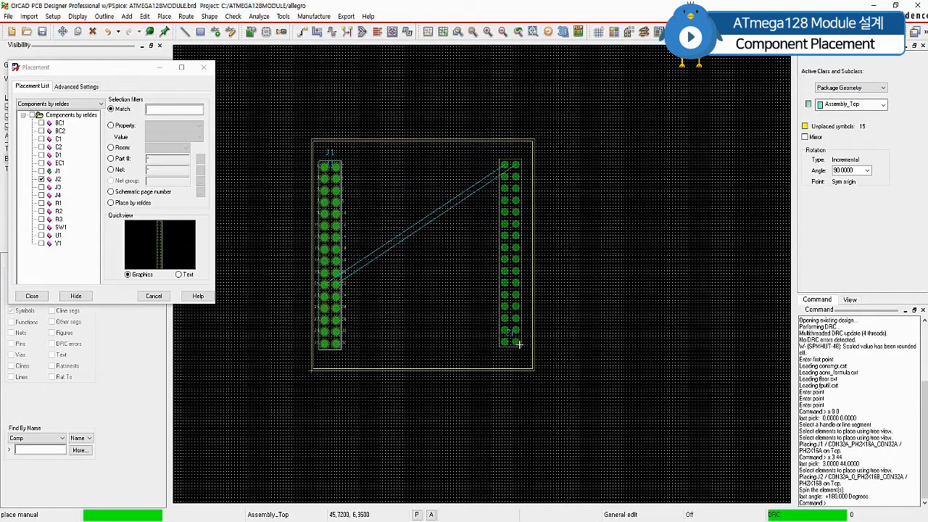
type("x 47 6")
key("Return")
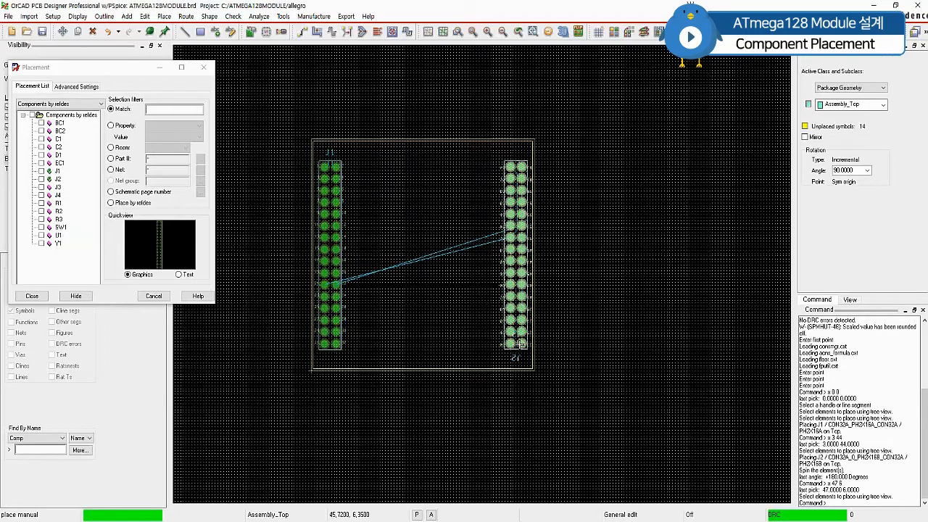
Step: Place the two-pin connector J4 at coordinates x 38, y 44
left_click(41, 187)
left_click(41, 195)
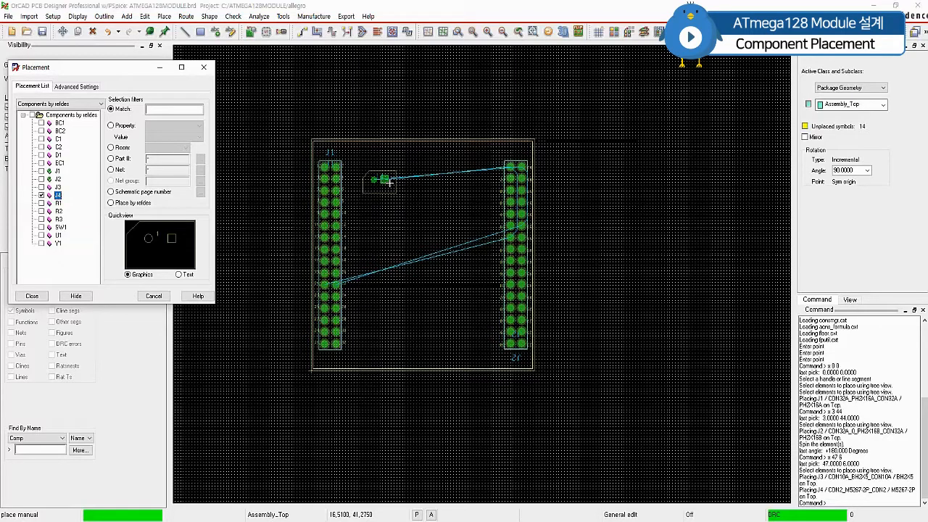
type("x")
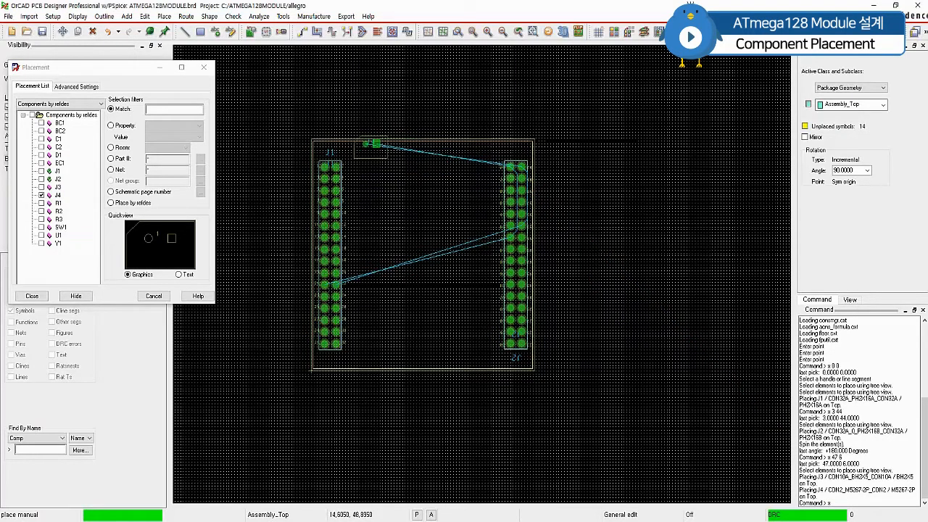
type(" 38 44")
key("Return")
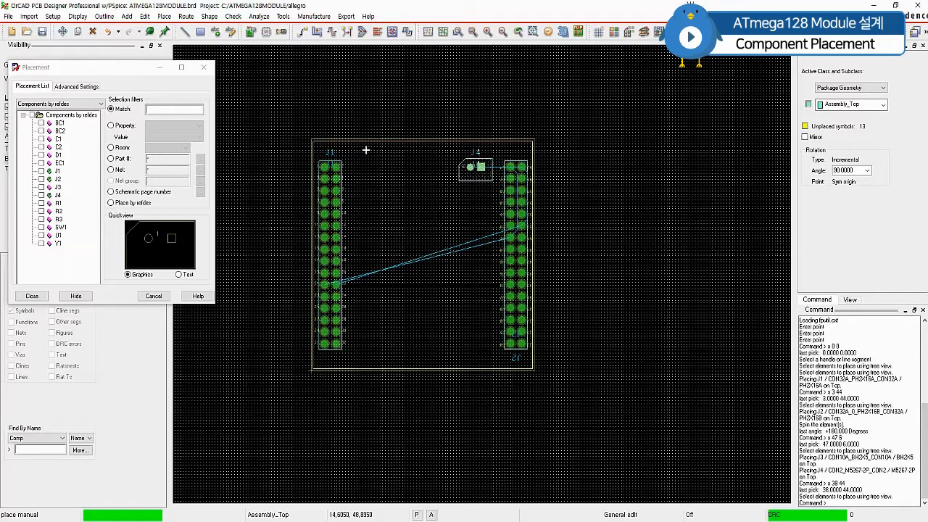
Step: Place connector J3 rotated by 90 degrees at coordinates x 15, y 41 and finish the placement command
left_click(41, 187)
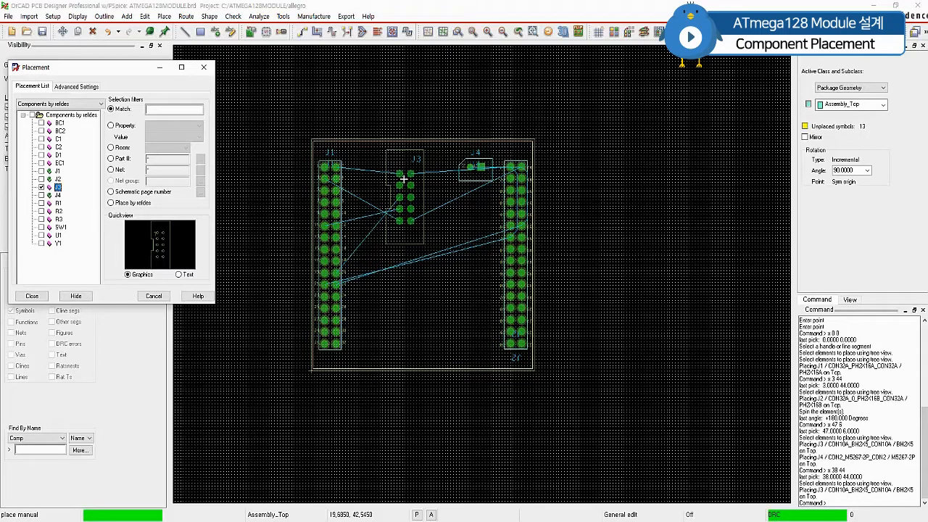
right_click(400, 176)
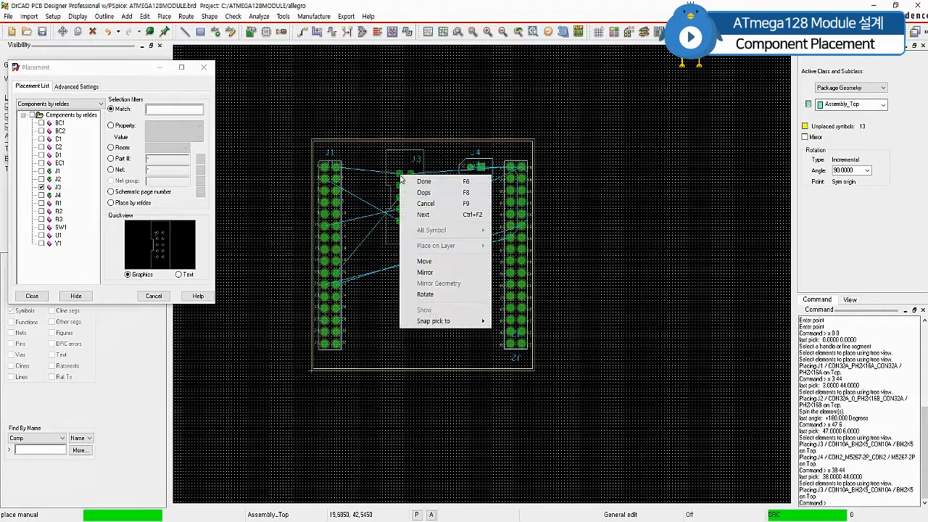
left_click(427, 295)
left_click(395, 164)
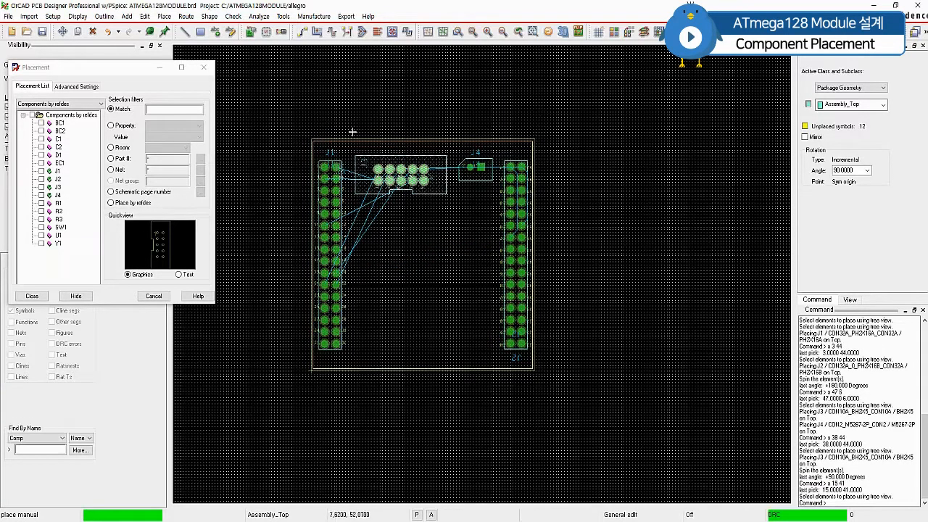
right_click(518, 106)
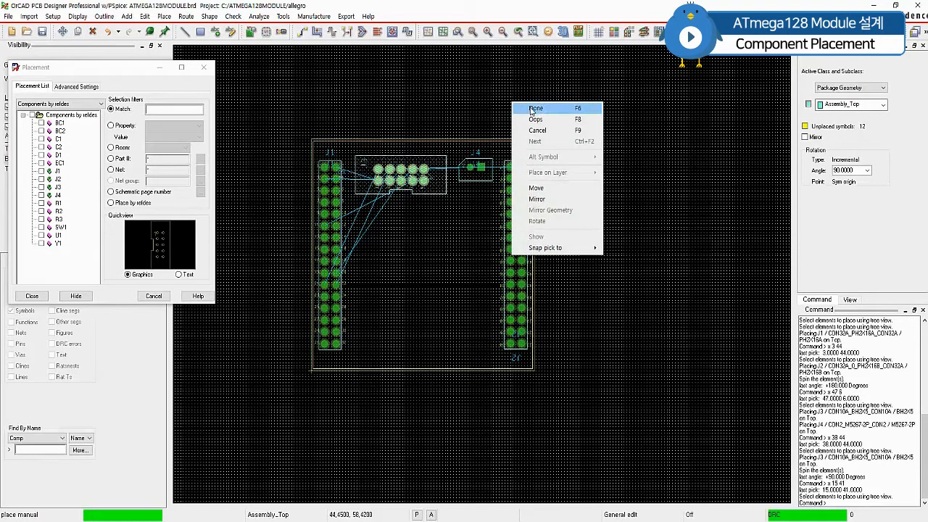
left_click(535, 109)
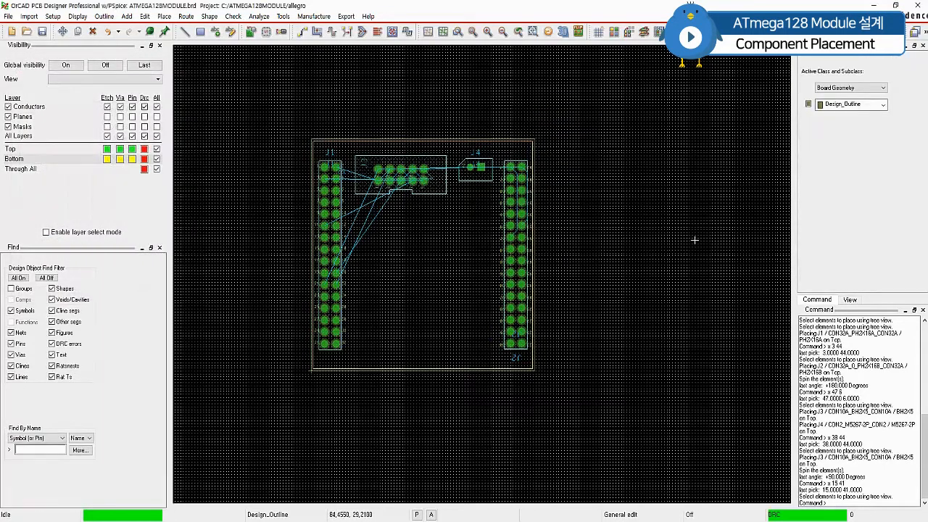
Step: Restart manual placement with U1 as the component and set the incremental rotation angle to 45 degrees
scroll(360, 244, "up", 1)
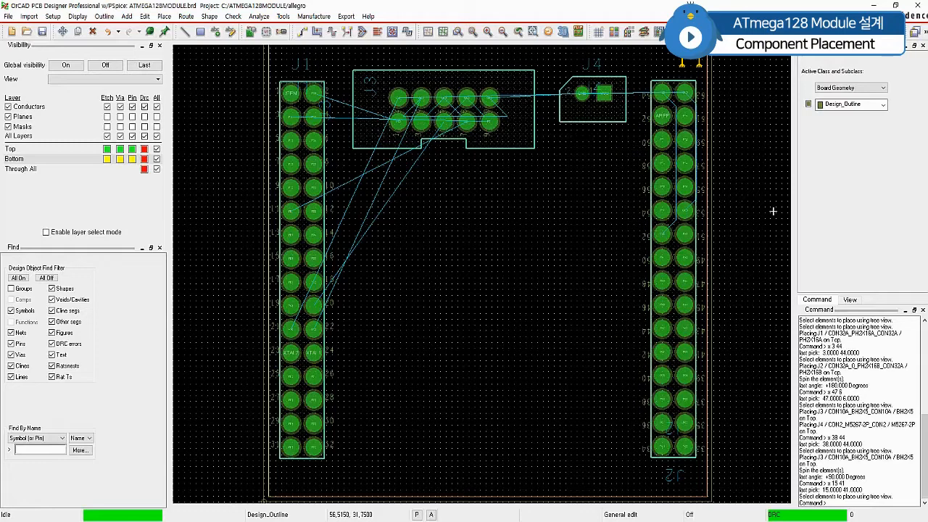
left_click(163, 16)
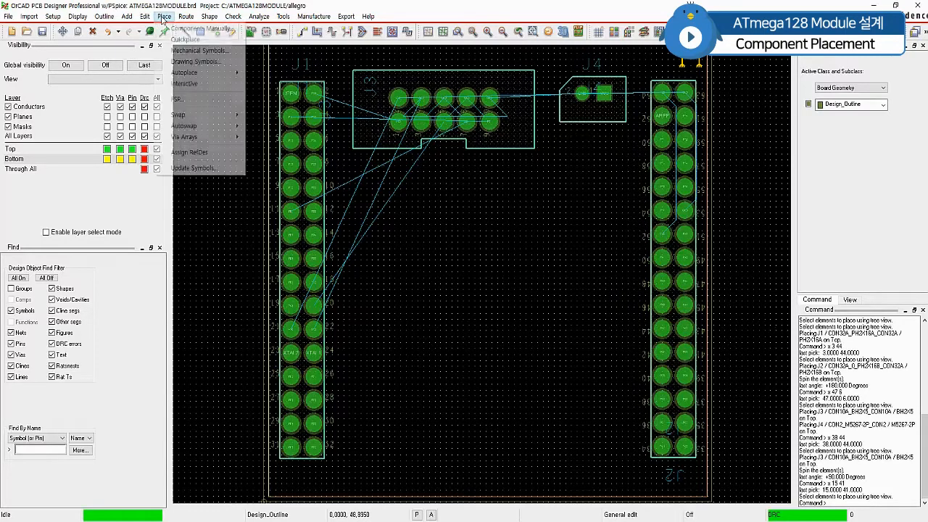
left_click(205, 30)
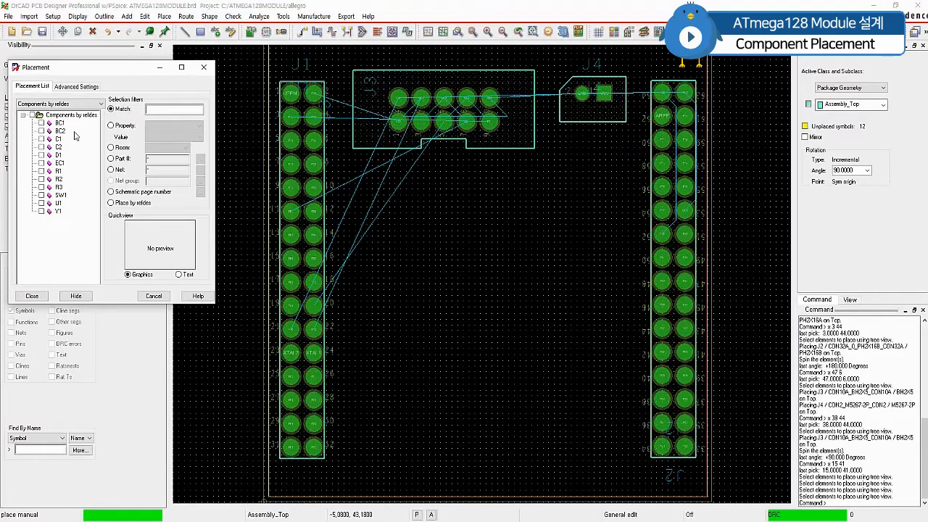
left_click(42, 204)
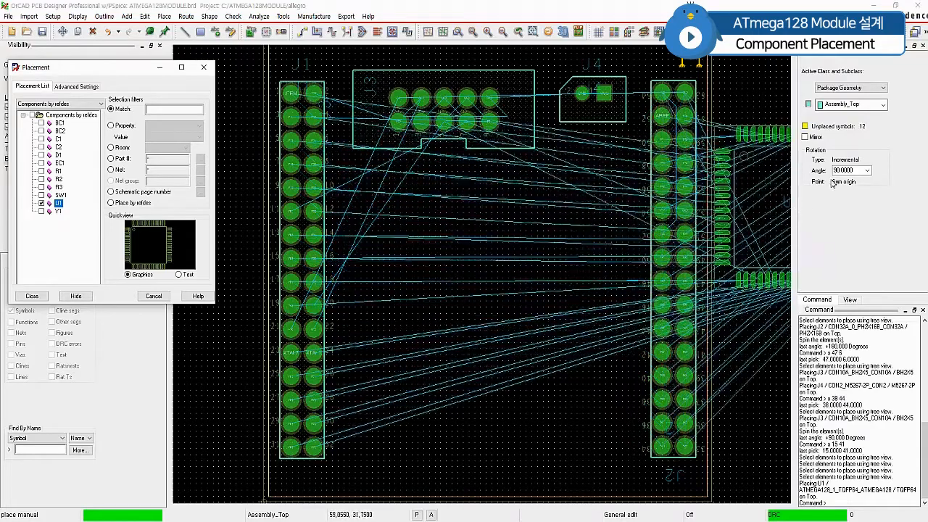
left_click(866, 170)
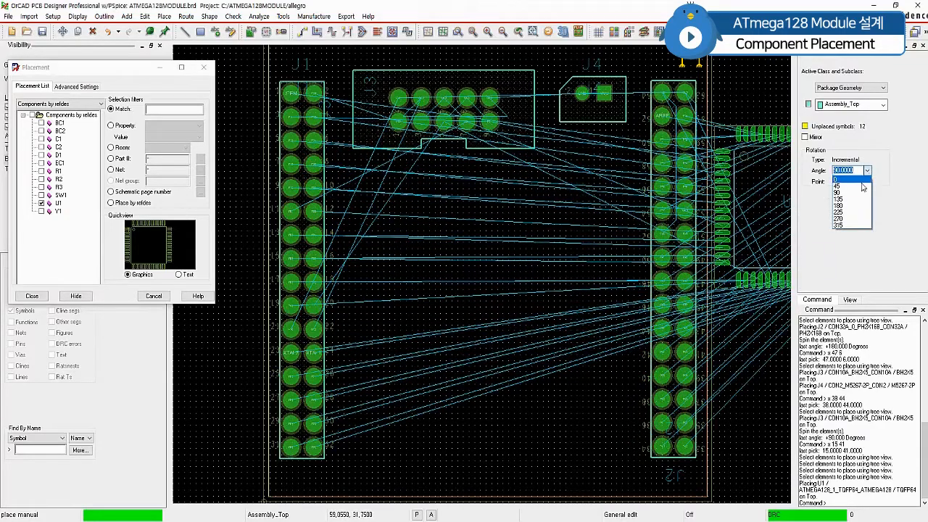
left_click(863, 186)
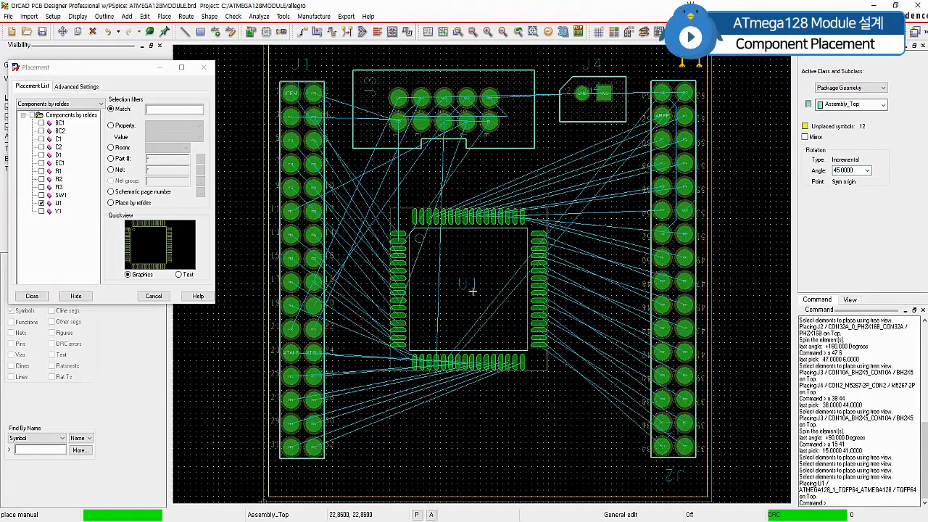
Step: Rotate U1 by 315 degrees and place it between J1 and J2 at about x 24.77, y 21.59
right_click(474, 288)
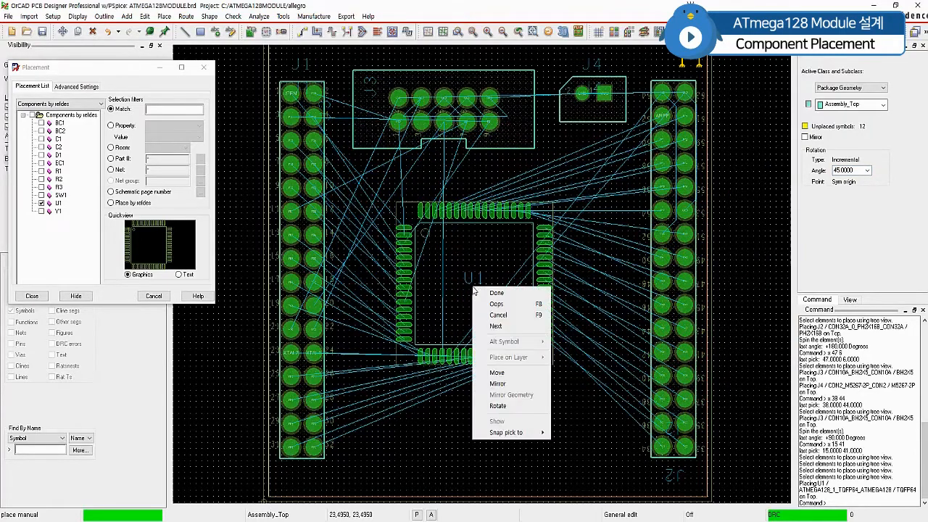
left_click(498, 405)
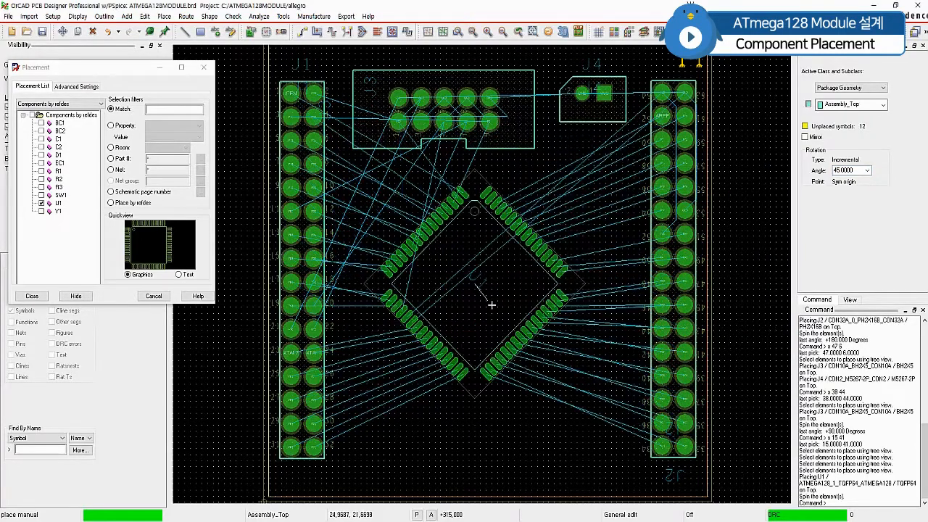
left_click(491, 305)
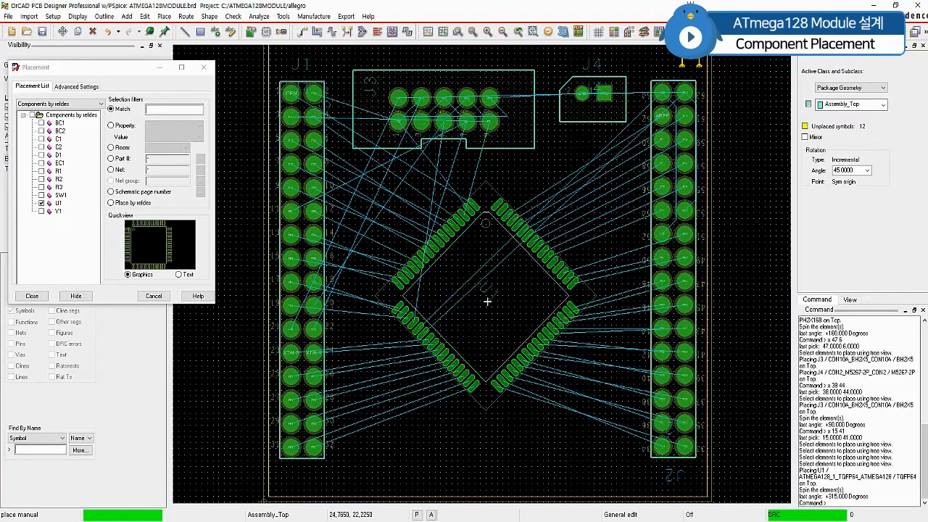
left_click(486, 298)
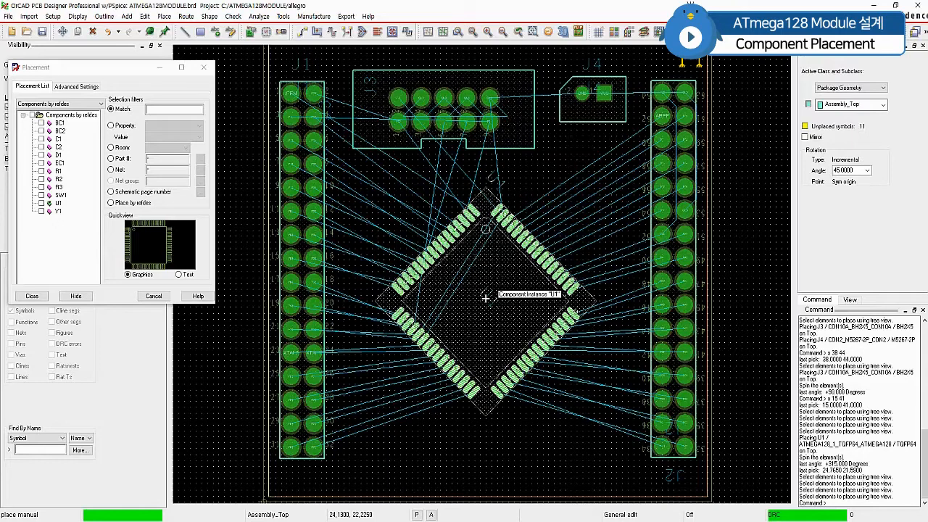
left_click(484, 297)
Step: Rotate crystal Y1 by 315 degrees and place it at the lower-left side of U1, at about x 13.97, y 13.97
left_click(41, 210)
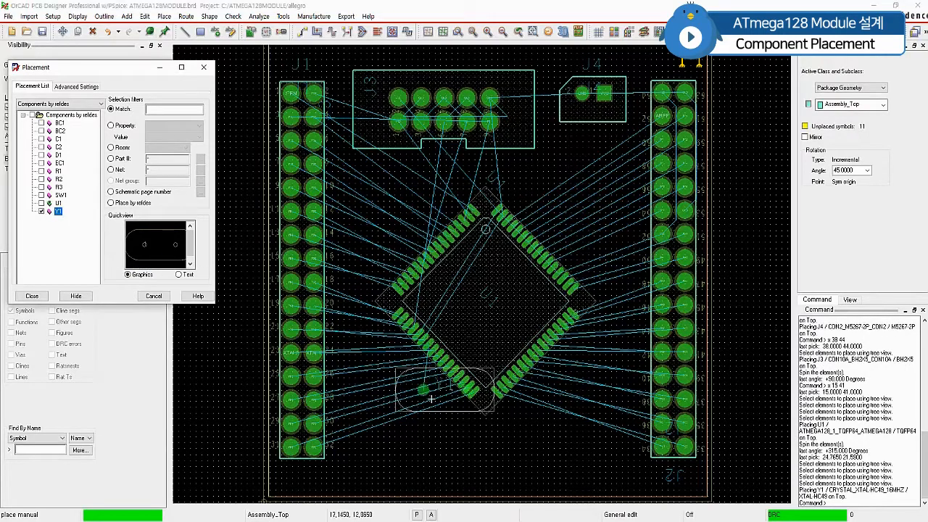
right_click(379, 395)
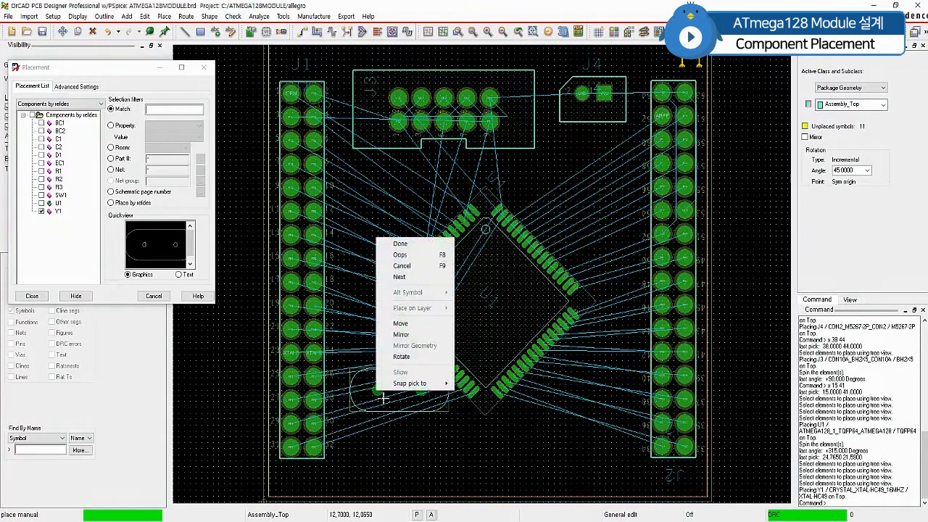
left_click(412, 358)
left_click(401, 418)
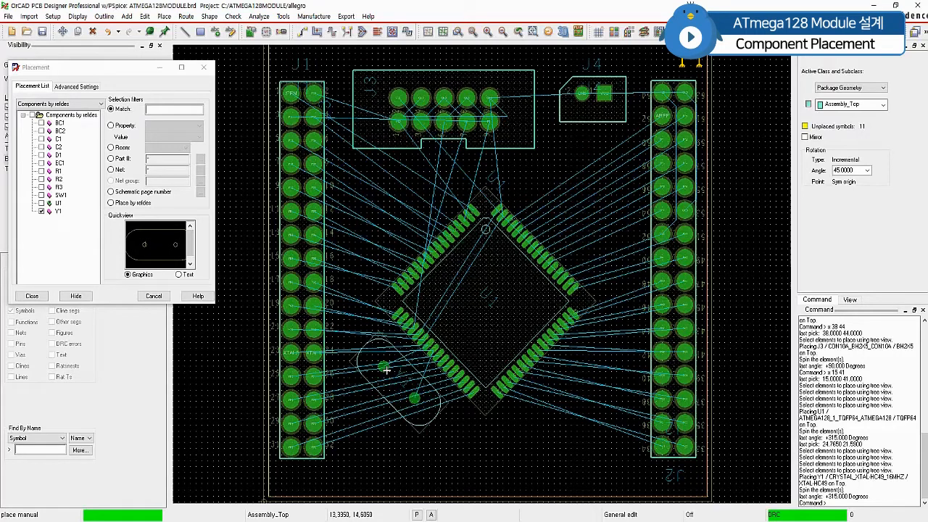
left_click(390, 374)
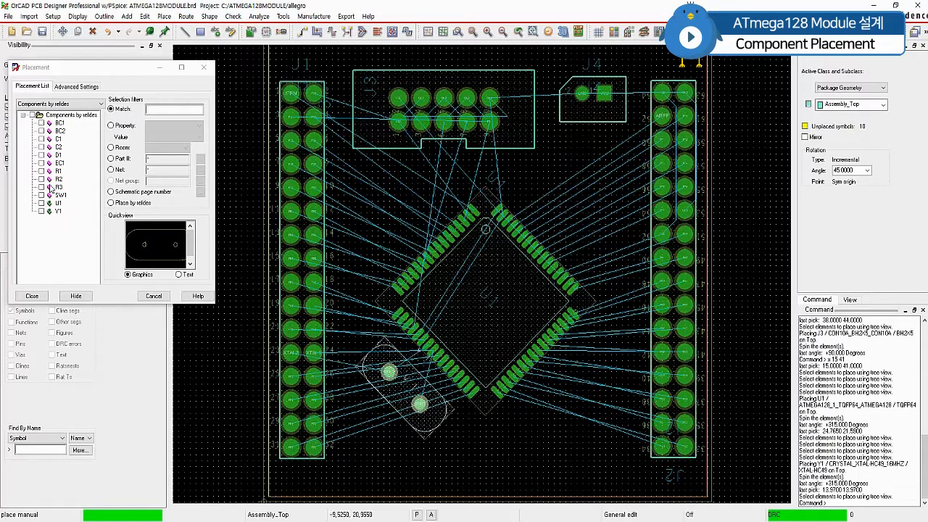
Step: Rotate capacitor C1 by 315 degrees and place it alongside crystal Y1 at about x 11.43, y 10.80
left_click(41, 142)
left_click(41, 139)
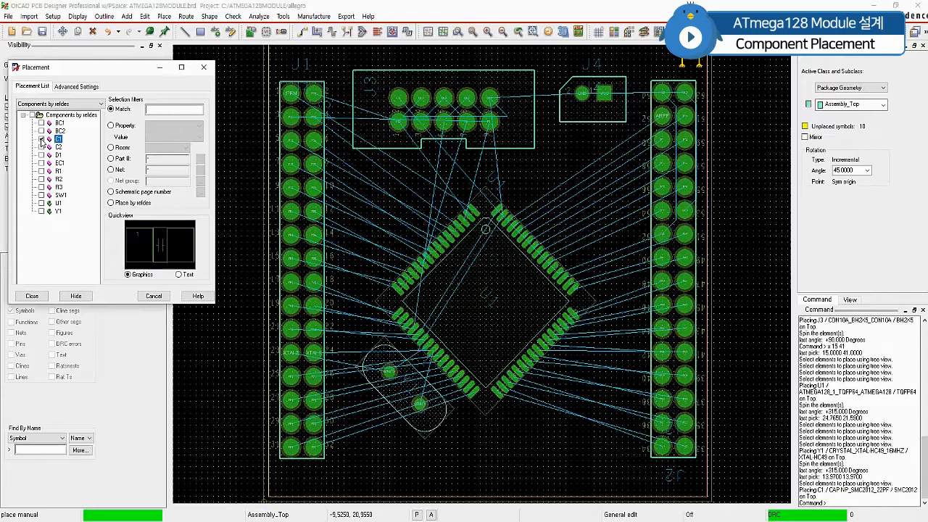
right_click(366, 393)
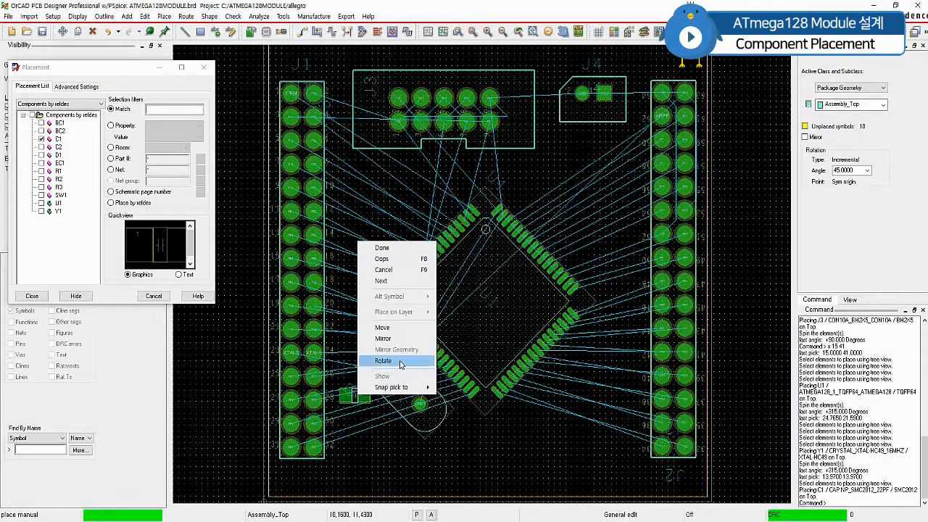
left_click(383, 360)
left_click(358, 399)
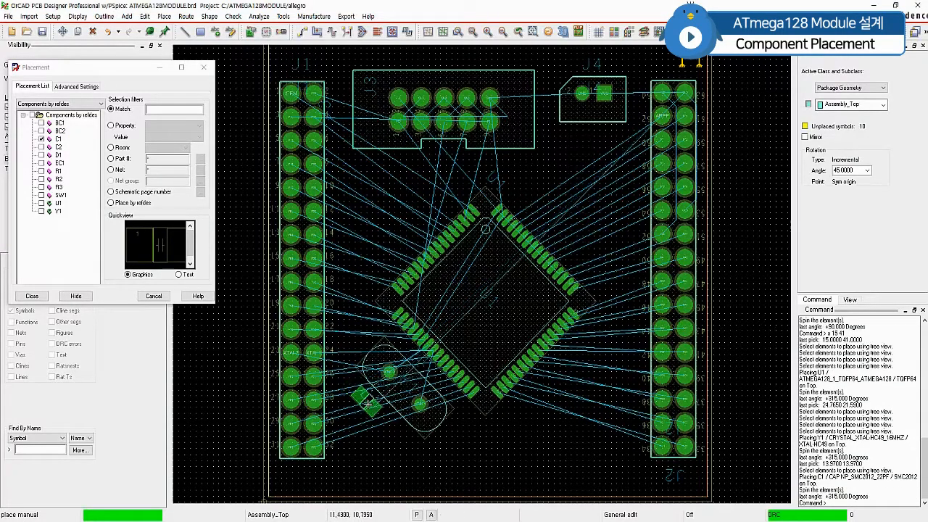
left_click(365, 401)
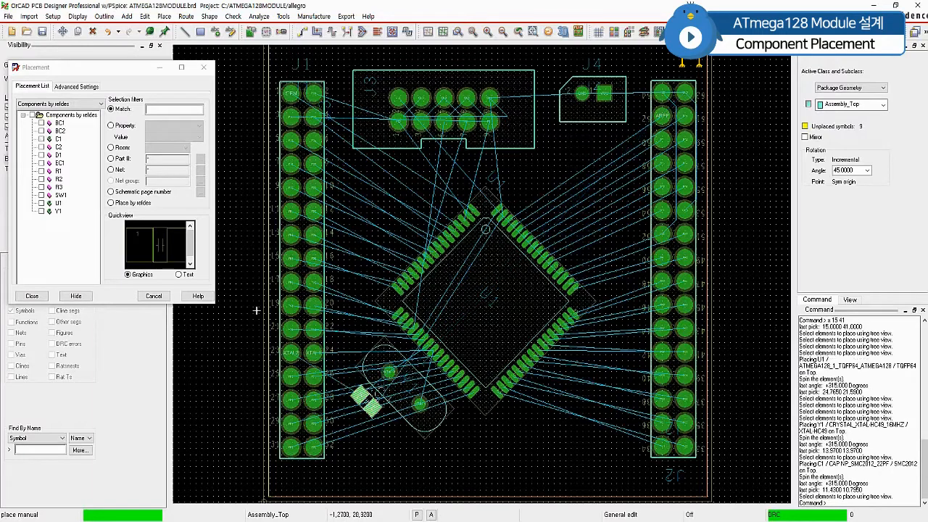
Step: Rotate capacitor C2 by 135 degrees and place it in line with C1 at about x 14.61, y 7.62
left_click(42, 147)
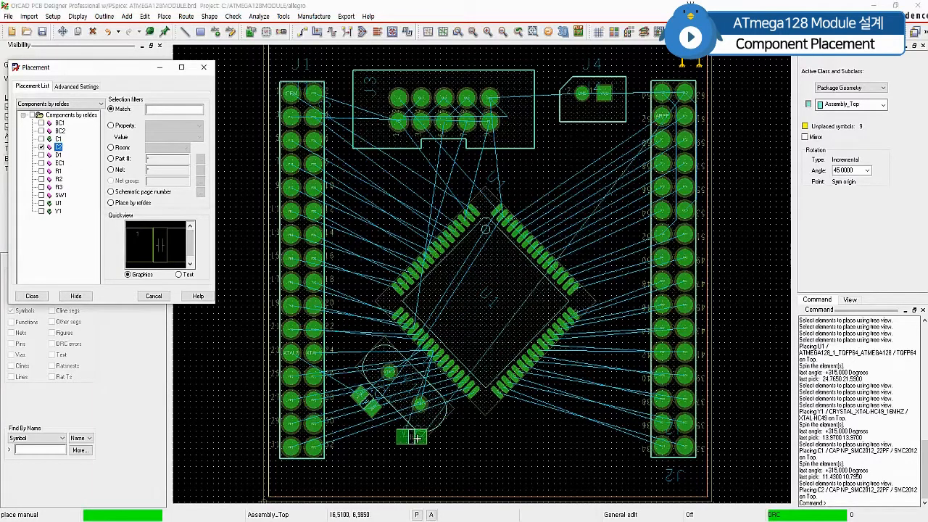
right_click(413, 435)
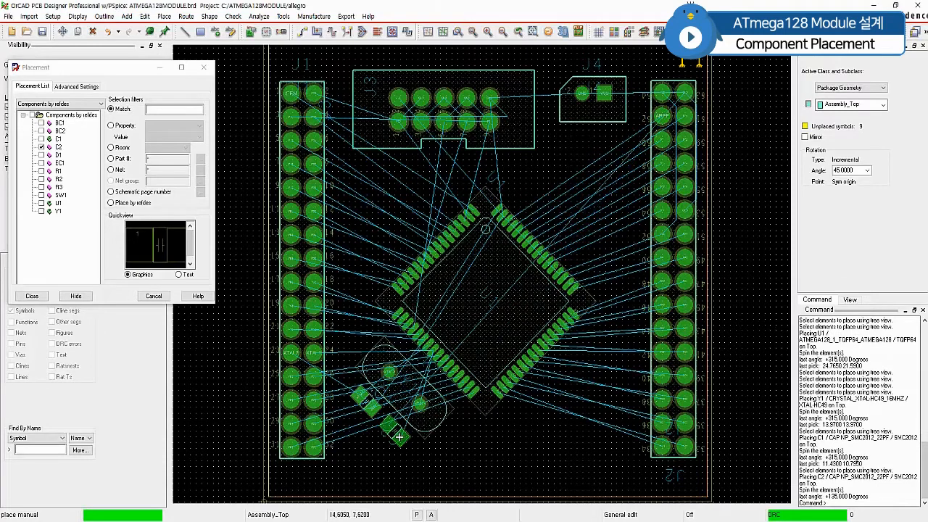
left_click(399, 437)
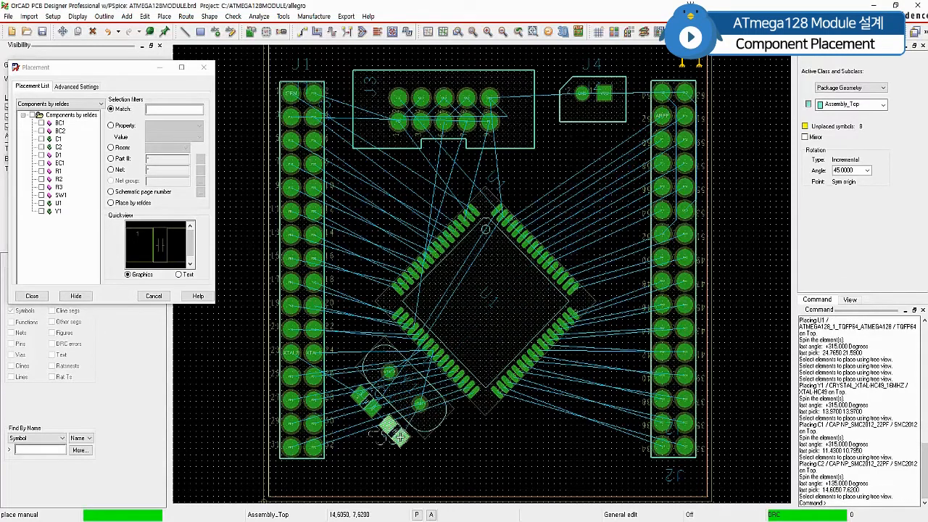
left_click(560, 459)
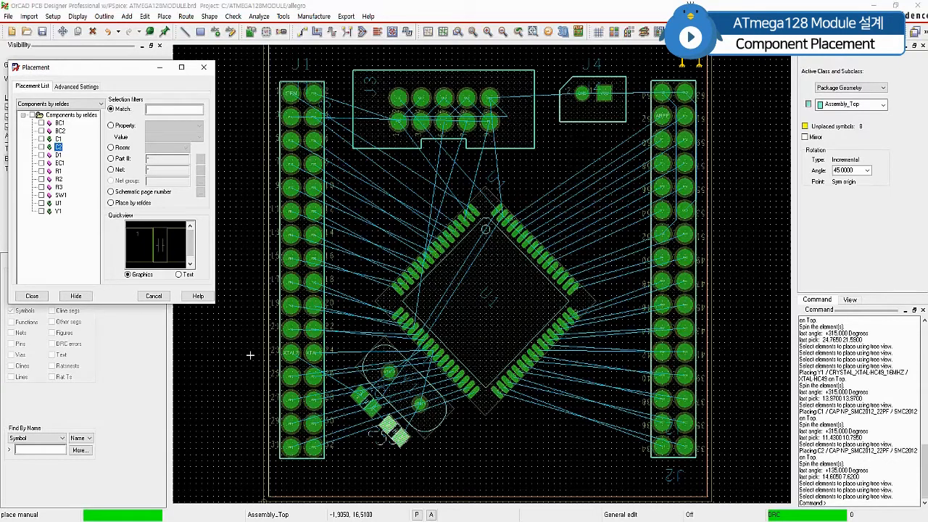
Step: Place switch SW1 at about x 31.75, y 4.45 and capacitor EC1 at about x 21.59, y 4.45, below U1
left_click(41, 195)
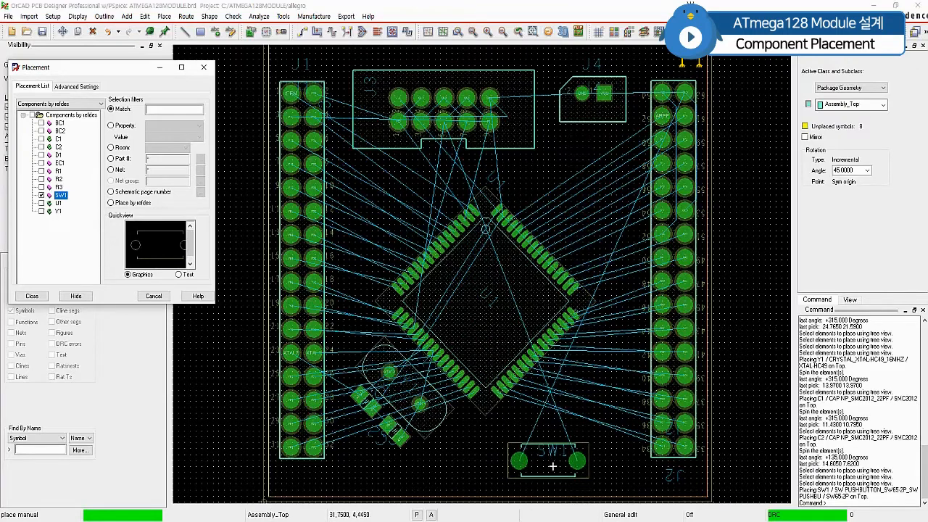
left_click(552, 466)
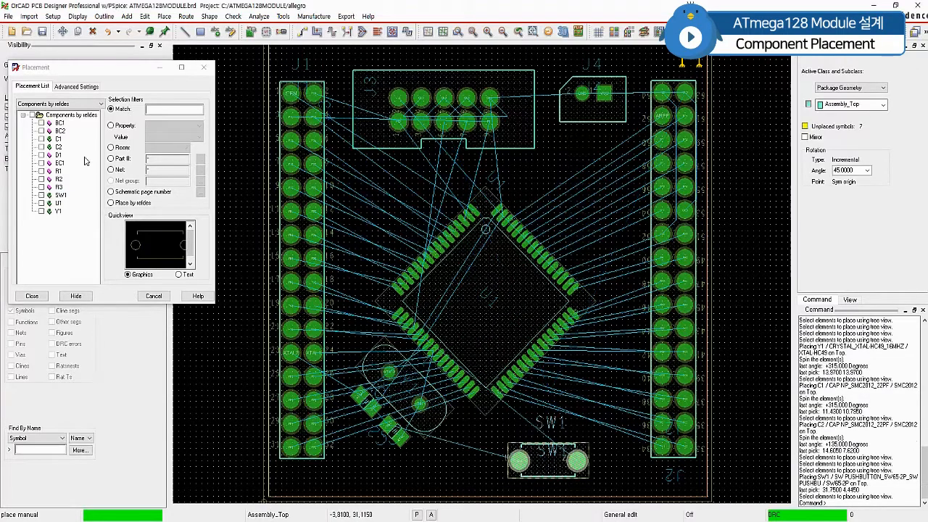
left_click(42, 163)
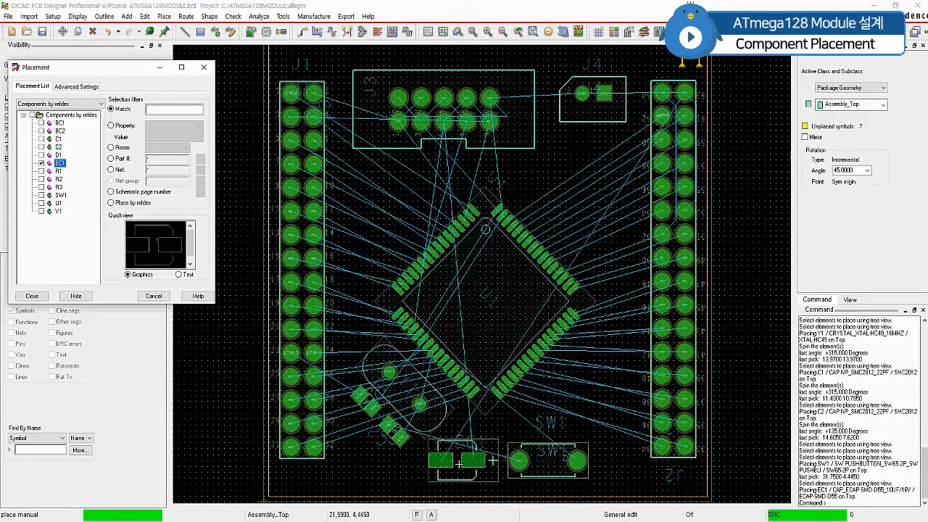
left_click(459, 464)
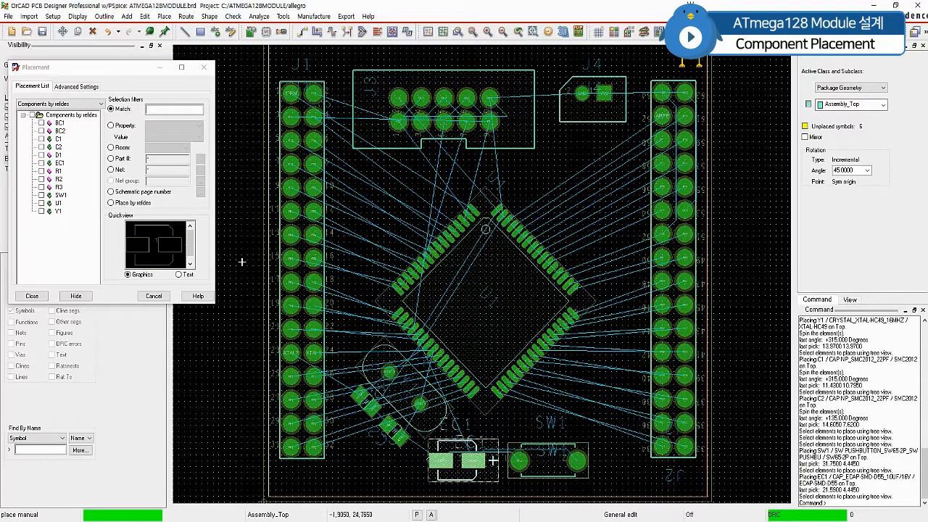
Step: Rotate resistor R2 by 270 degrees and place it between SW1 and J2 at about x 39.37, y 4.45
left_click(41, 179)
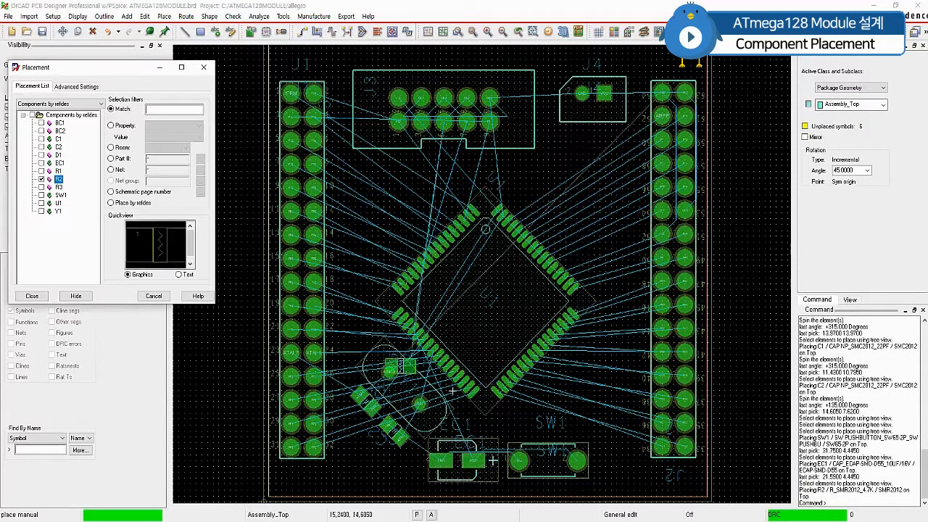
right_click(636, 455)
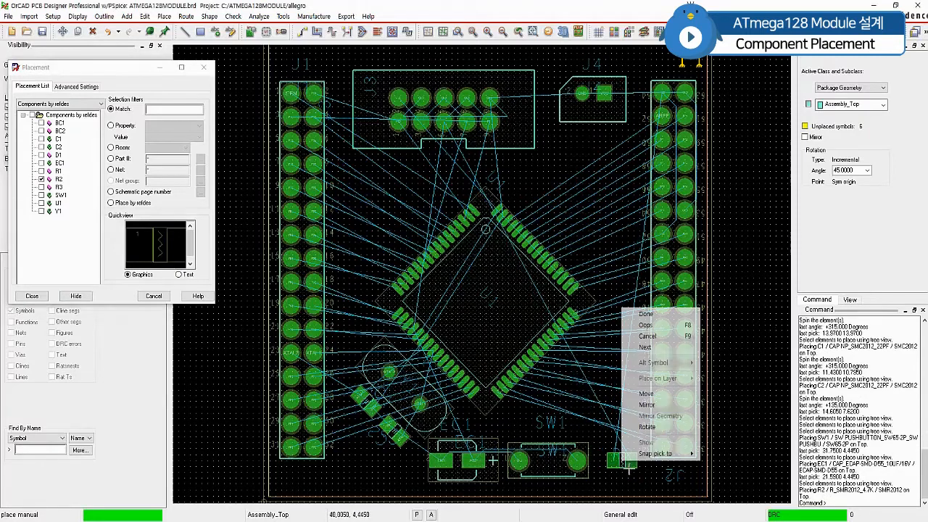
left_click(646, 427)
left_click(629, 468)
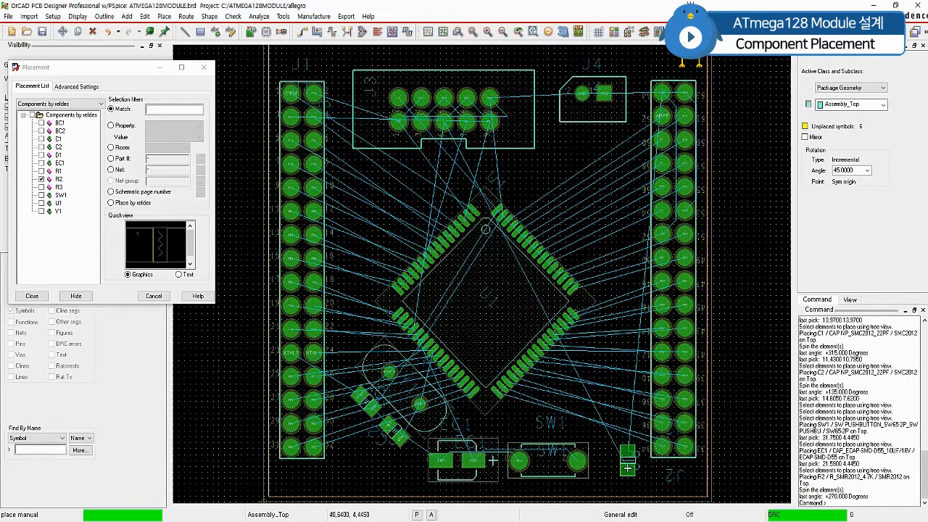
left_click(618, 467)
left_click(746, 376)
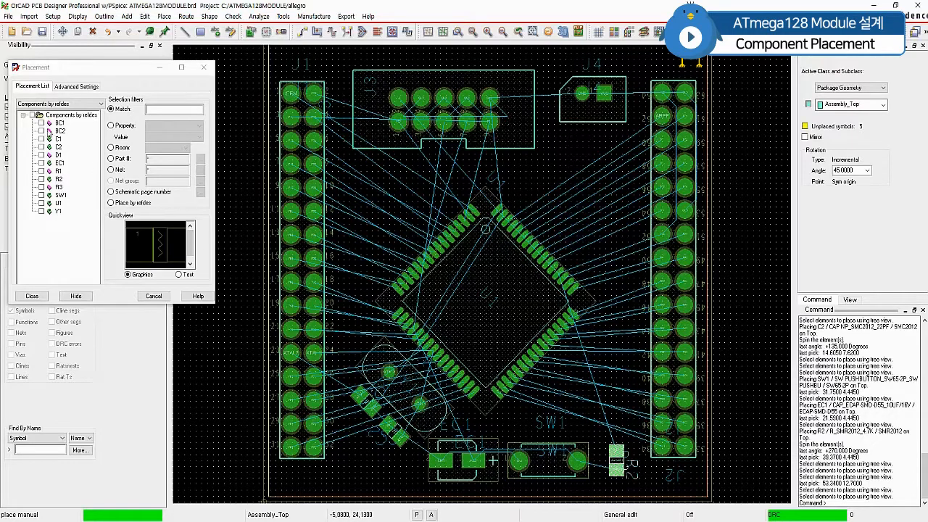
Step: Select BC1 and BC2 for placement, and place BC1 rotated by 270 degrees below J4 at about x 36.20, y 38.10
left_click(42, 123)
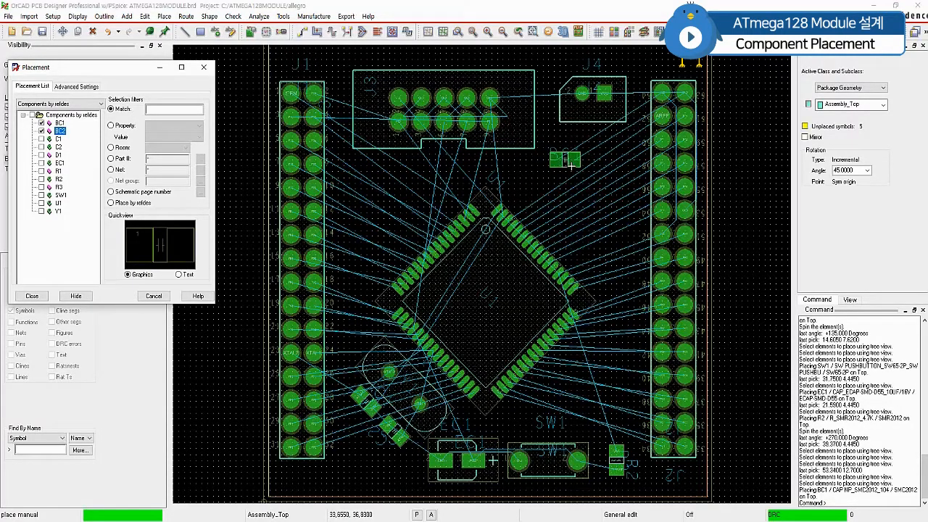
right_click(569, 162)
left_click(601, 282)
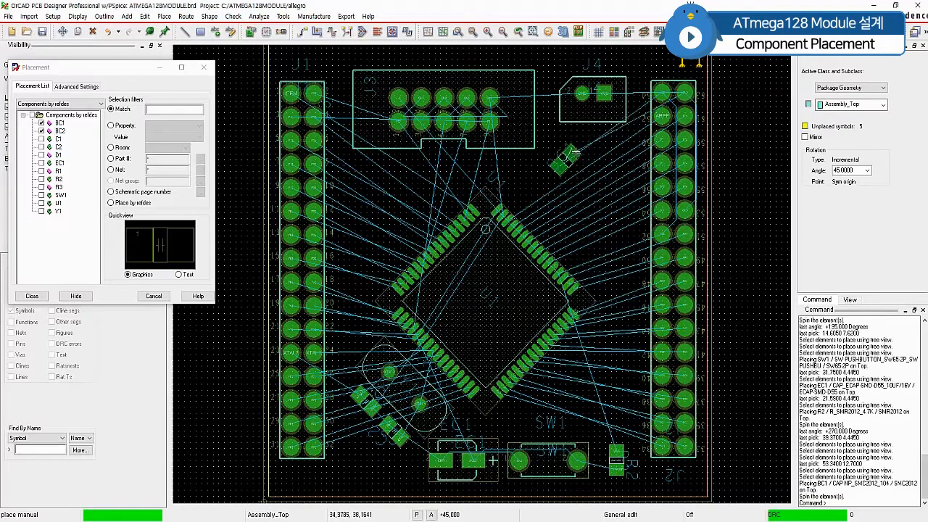
left_click(582, 152)
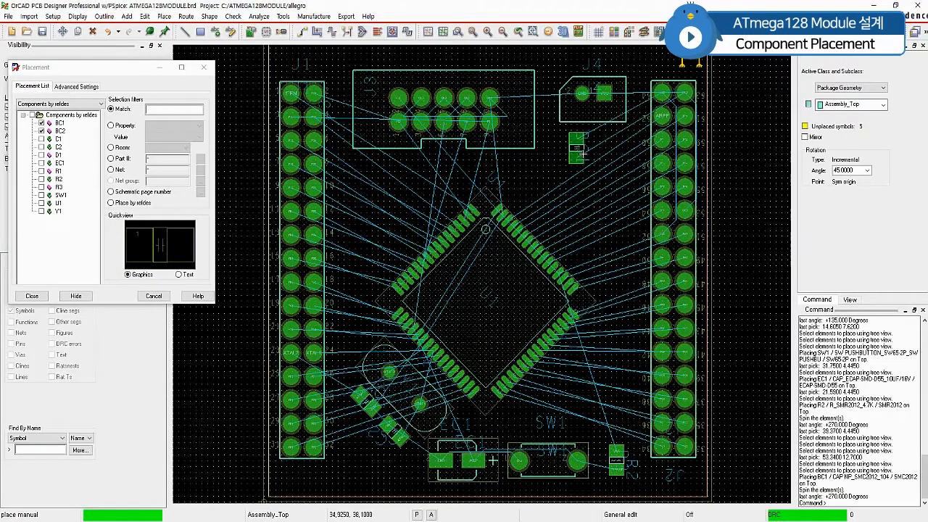
left_click(581, 153)
Step: Rotate capacitor BC2 by 270 degrees and place it beside BC1 at about x 39.37, y 38.10
right_click(616, 145)
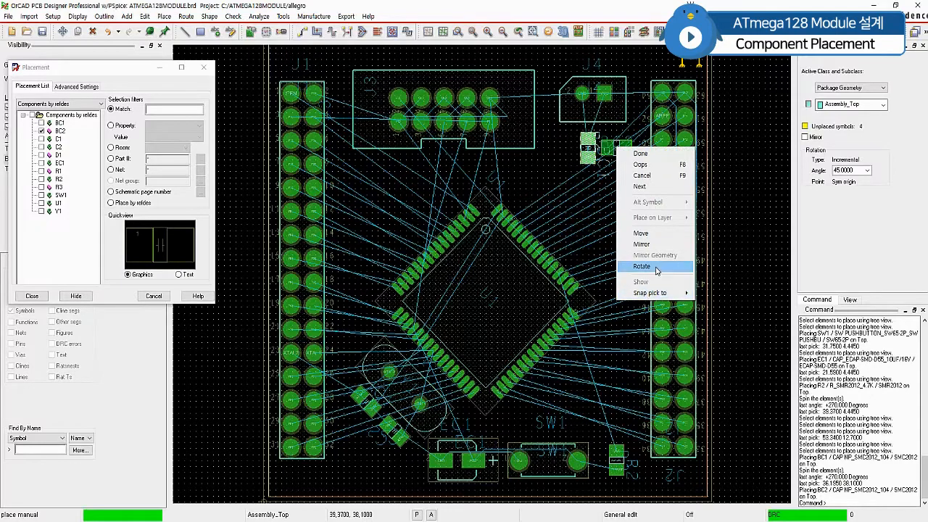
left_click(634, 270)
left_click(620, 150)
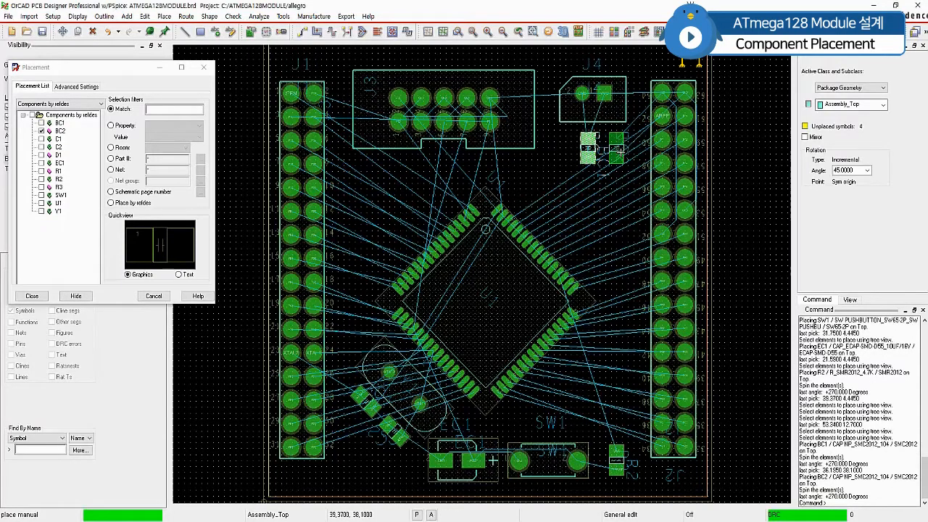
left_click(620, 150)
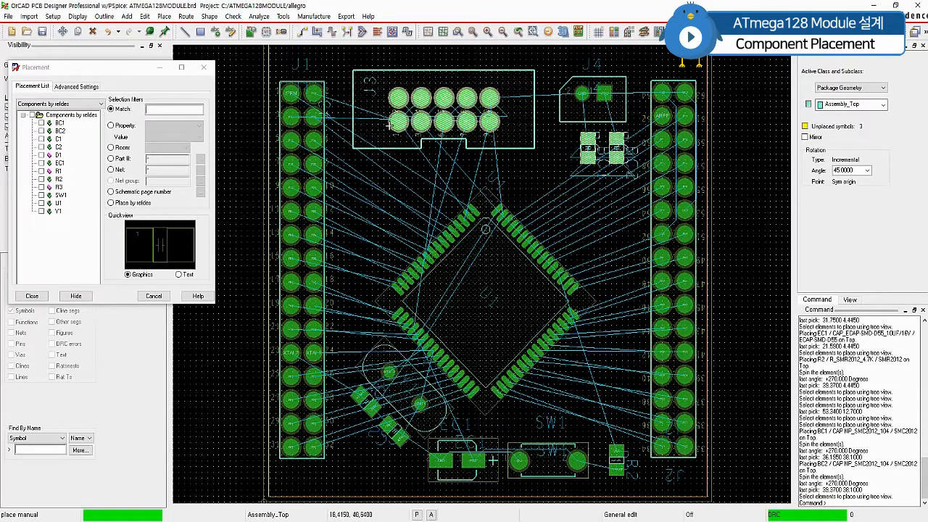
Step: Rotate resistor R1 by 270 degrees and place it on the J3 side of BC1 at about x 32.39, y 38.10
left_click(42, 172)
right_click(535, 162)
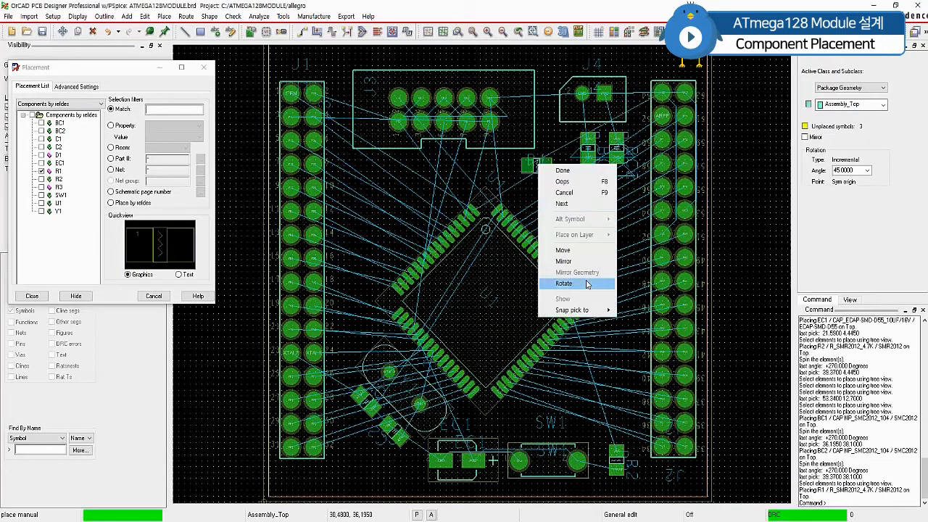
left_click(563, 287)
left_click(553, 153)
left_click(554, 153)
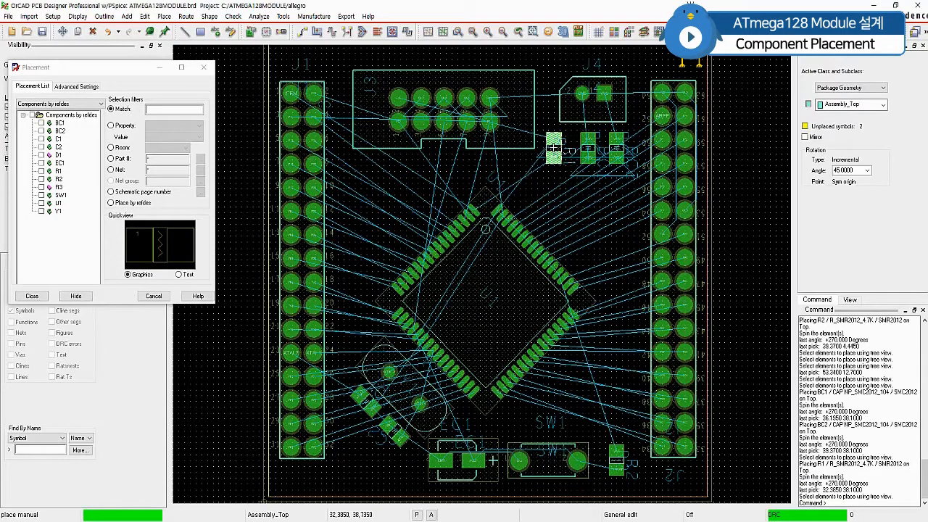
Step: Select R3 and D1 for placement, and place LED D1 rotated by 270 degrees below BC2 at about x 39.37, y 33.02
left_click(42, 187)
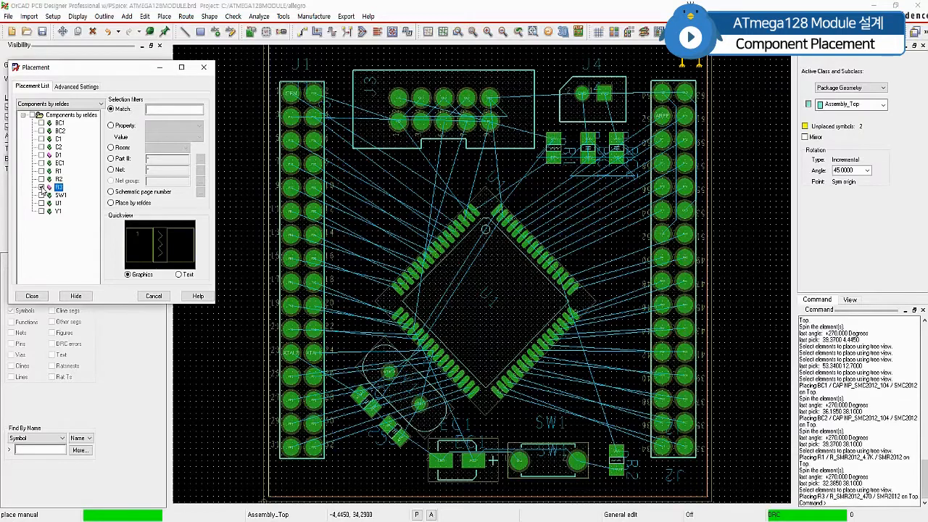
left_click(41, 155)
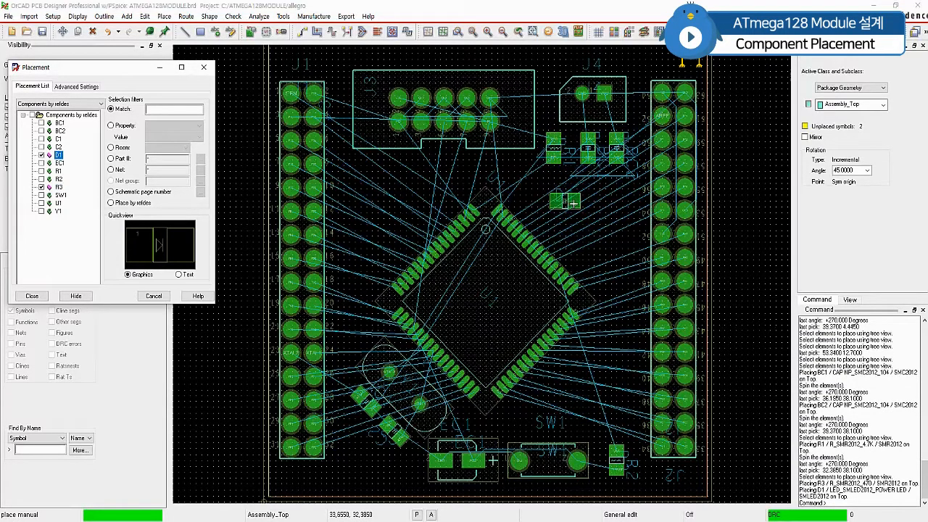
right_click(611, 207)
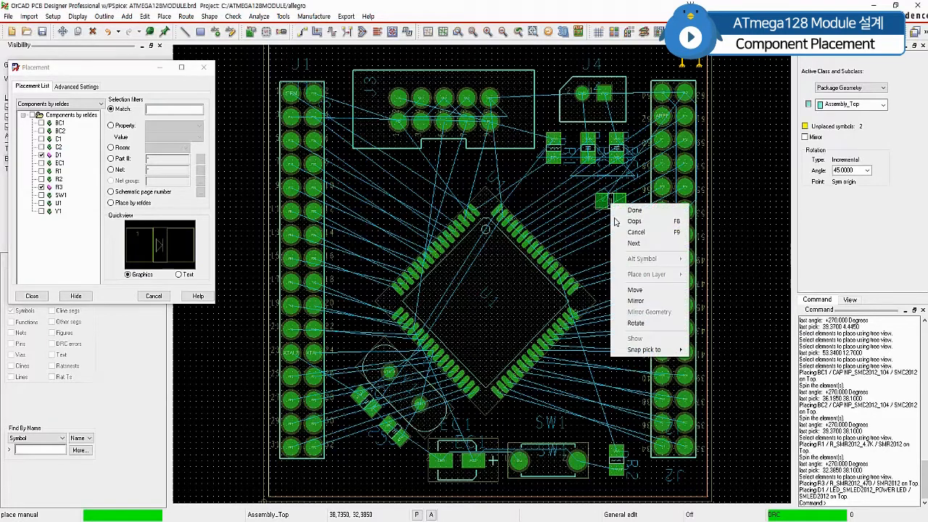
left_click(636, 322)
left_click(615, 205)
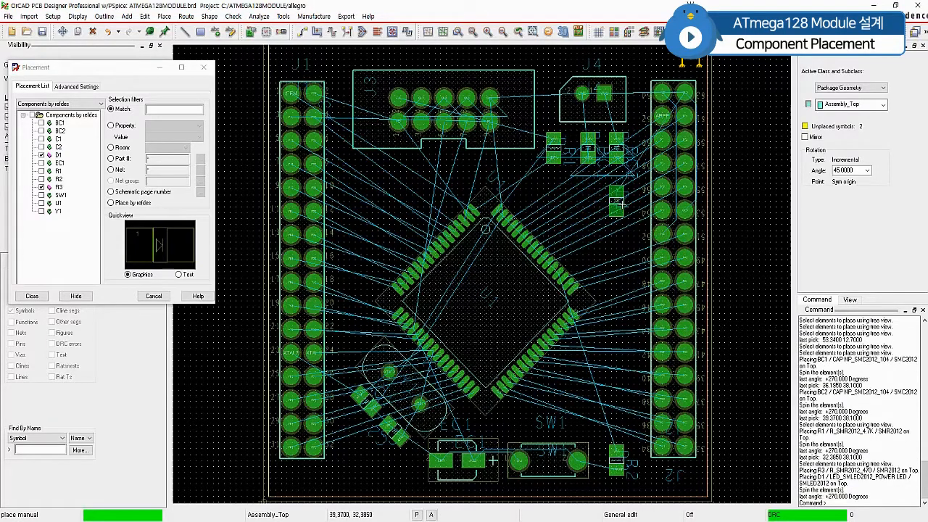
left_click(620, 200)
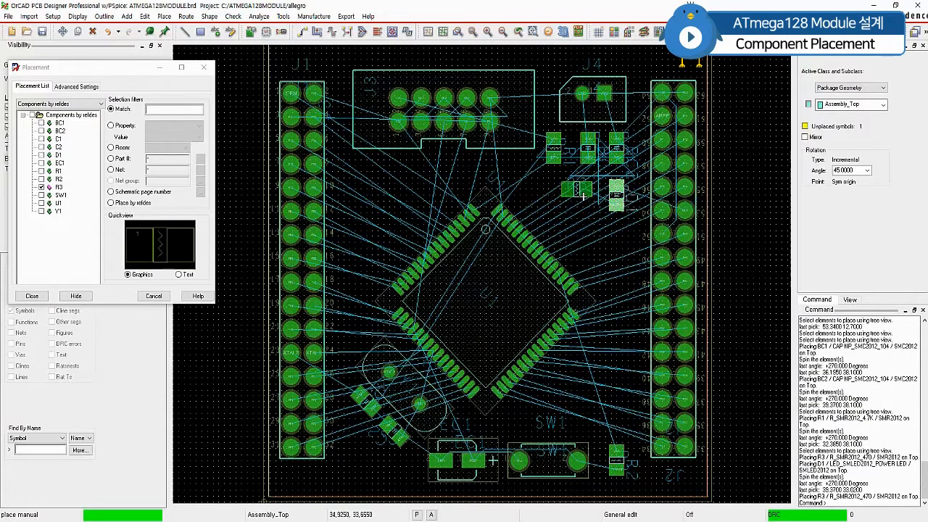
Step: Rotate resistor R3 by 270 degrees, place it beside D1 at about x 36.20, y 33.02, and finish the manual placement
right_click(582, 194)
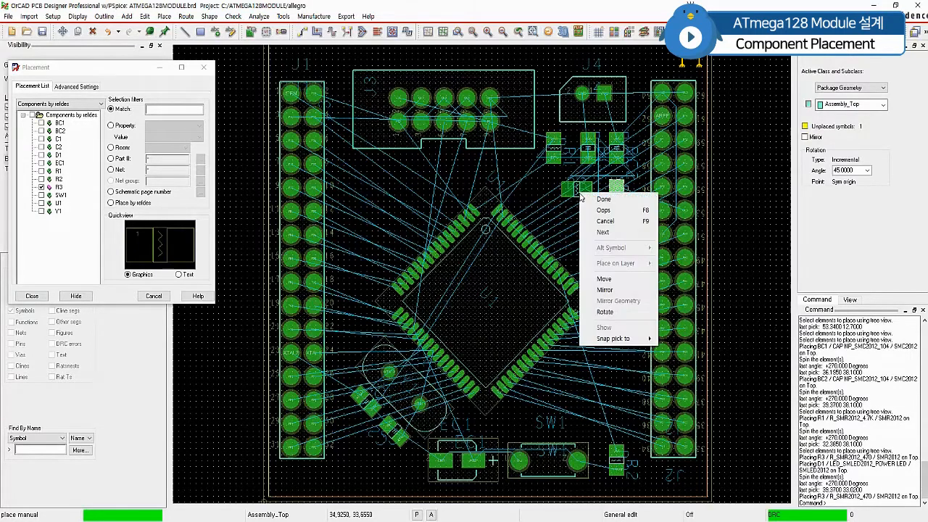
left_click(623, 307)
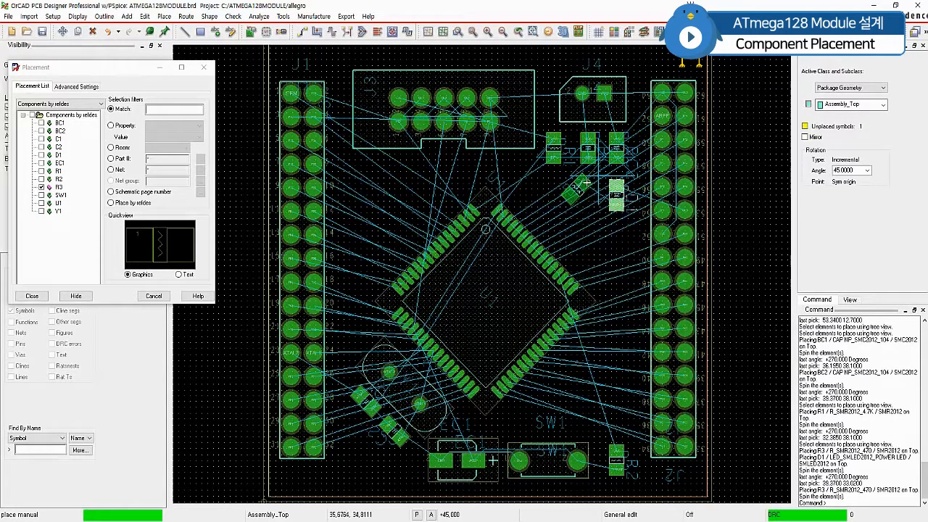
left_click(579, 181)
left_click(588, 194)
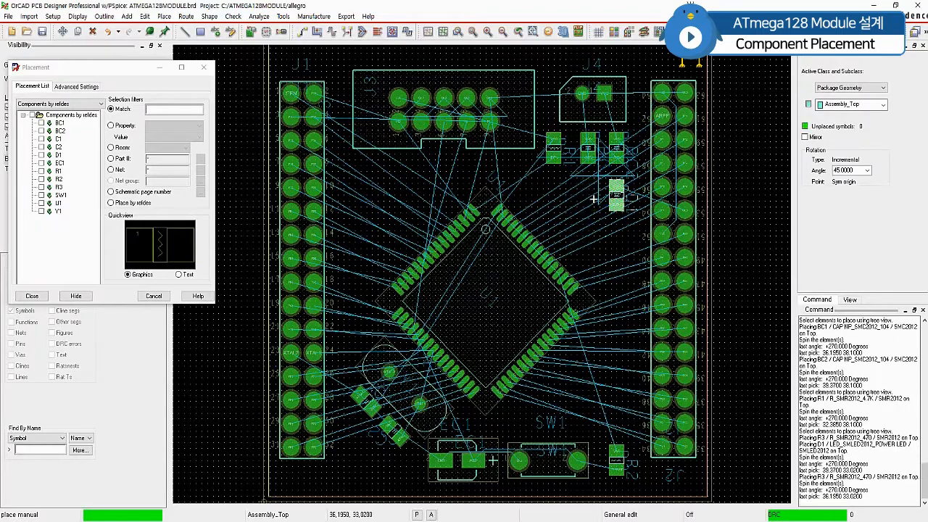
right_click(751, 134)
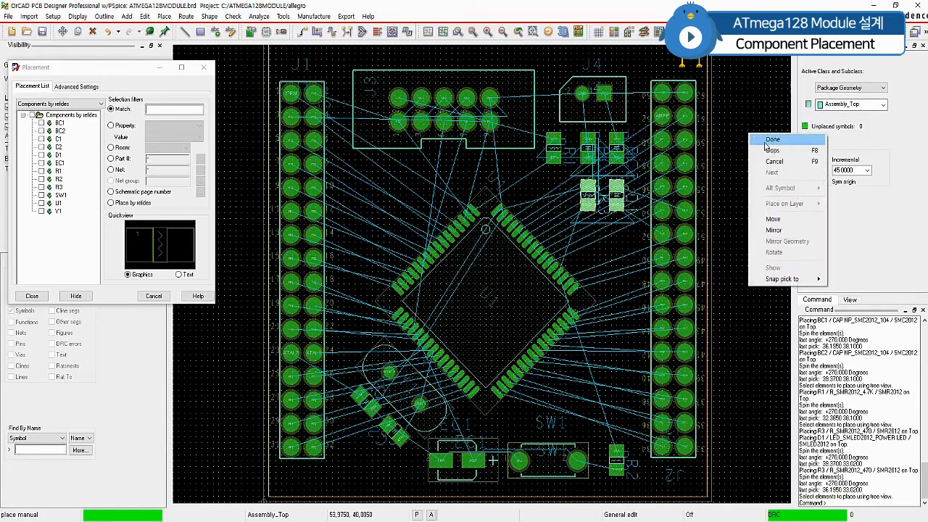
left_click(759, 143)
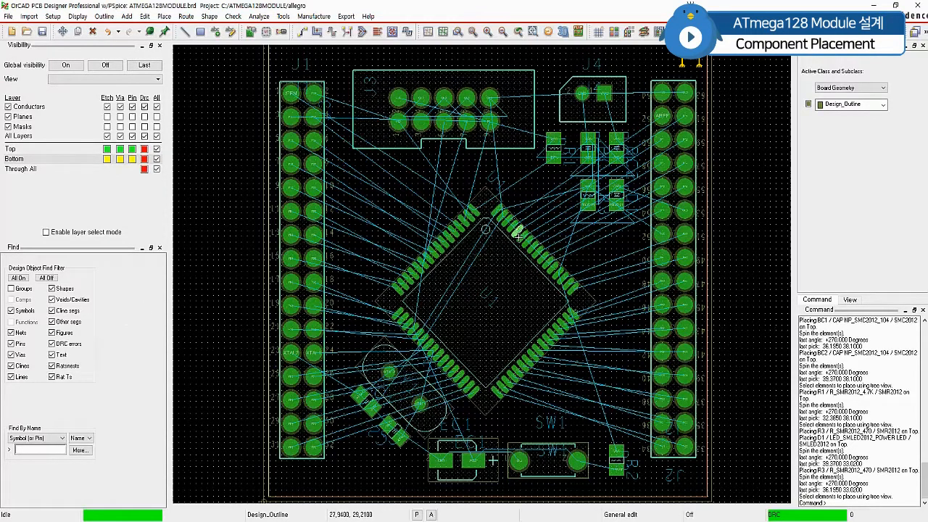
Step: Move switch SW1 to about x 33.02, y 4.45 and capacitor EC1 to about x 22.86, y 4.45
left_click(63, 33)
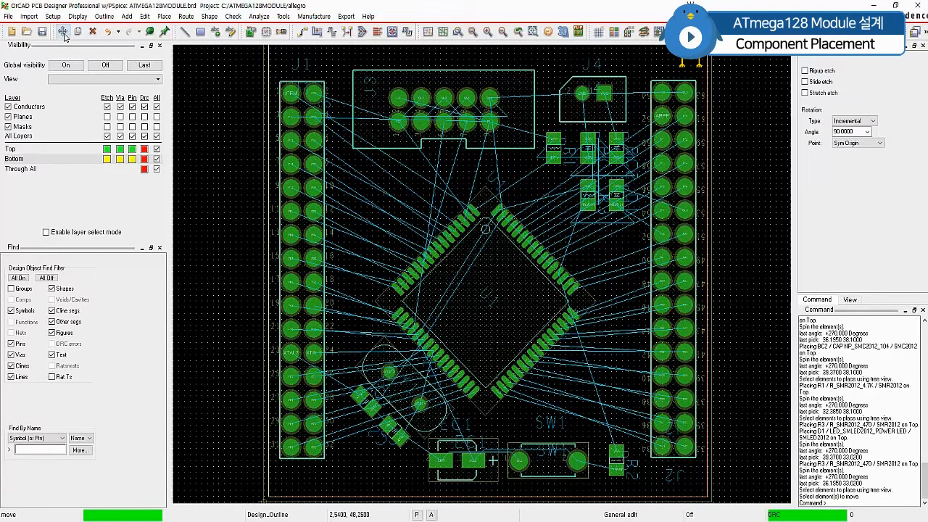
left_click(549, 464)
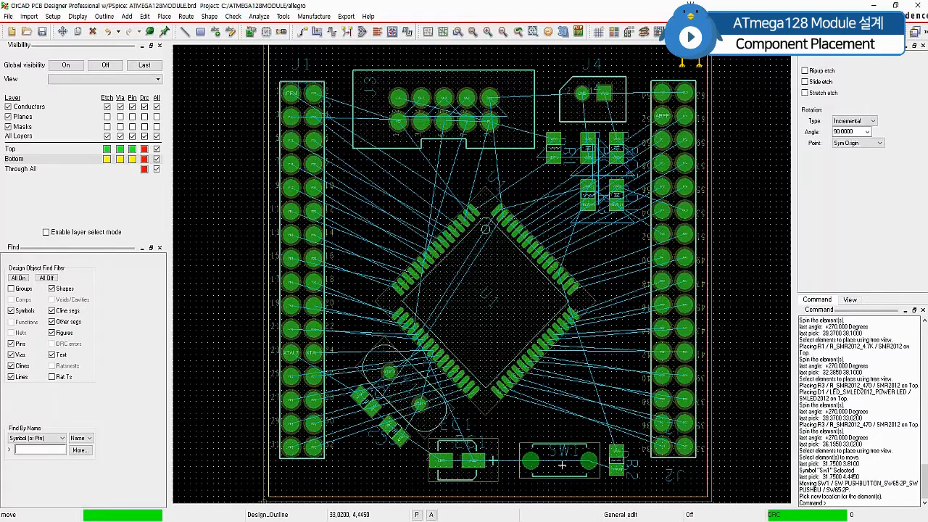
left_click(562, 465)
left_click(487, 468)
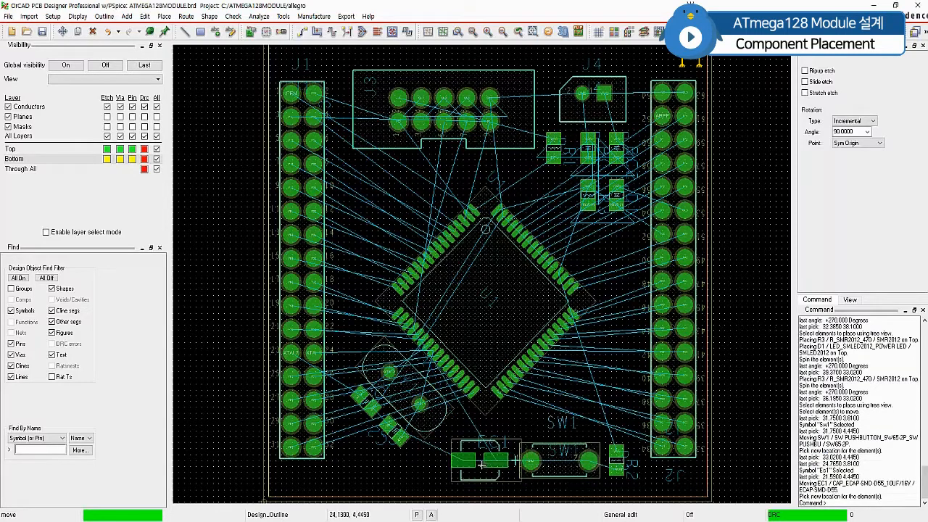
left_click(474, 466)
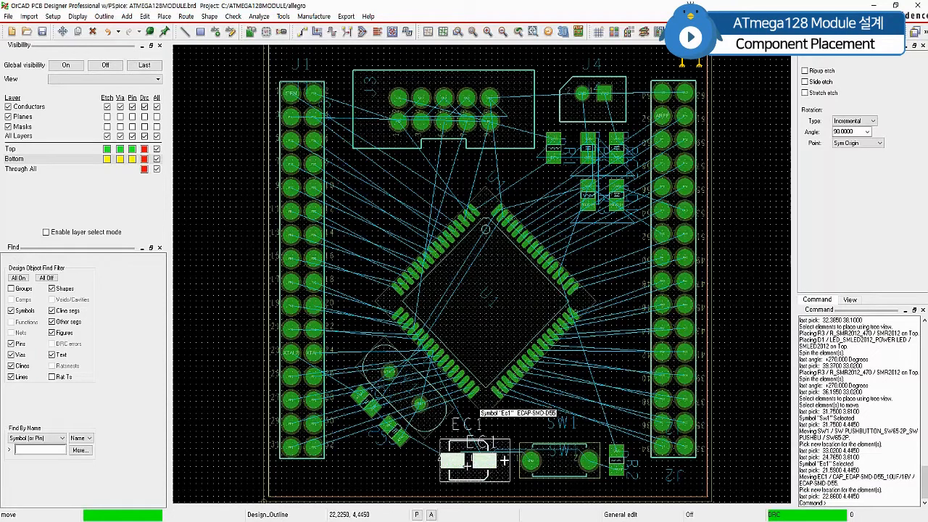
key("F6")
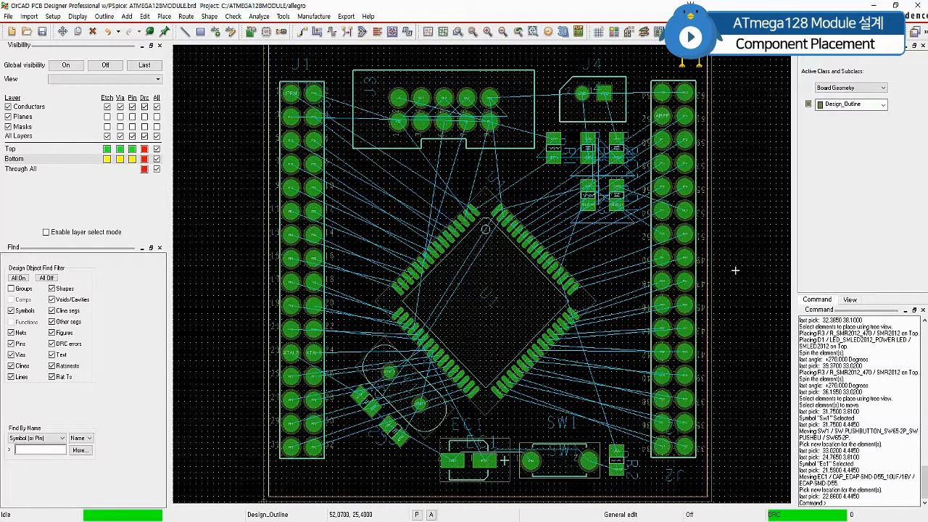